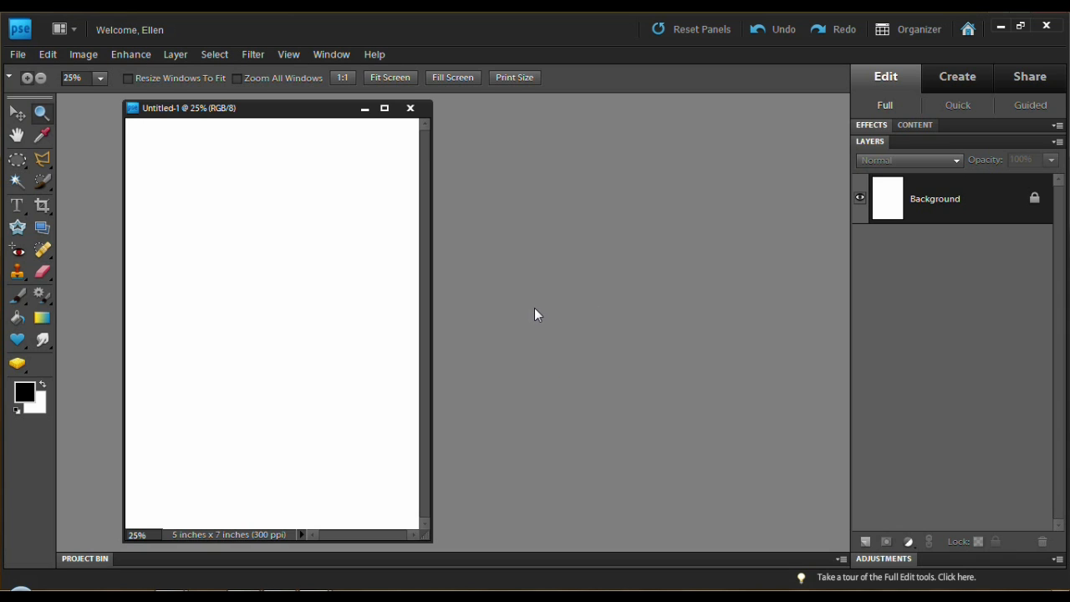
Open the photo 01_08_52--Duck_web.jpg from the File menu
{"action": "left_click", "coordinate": [19, 58]}
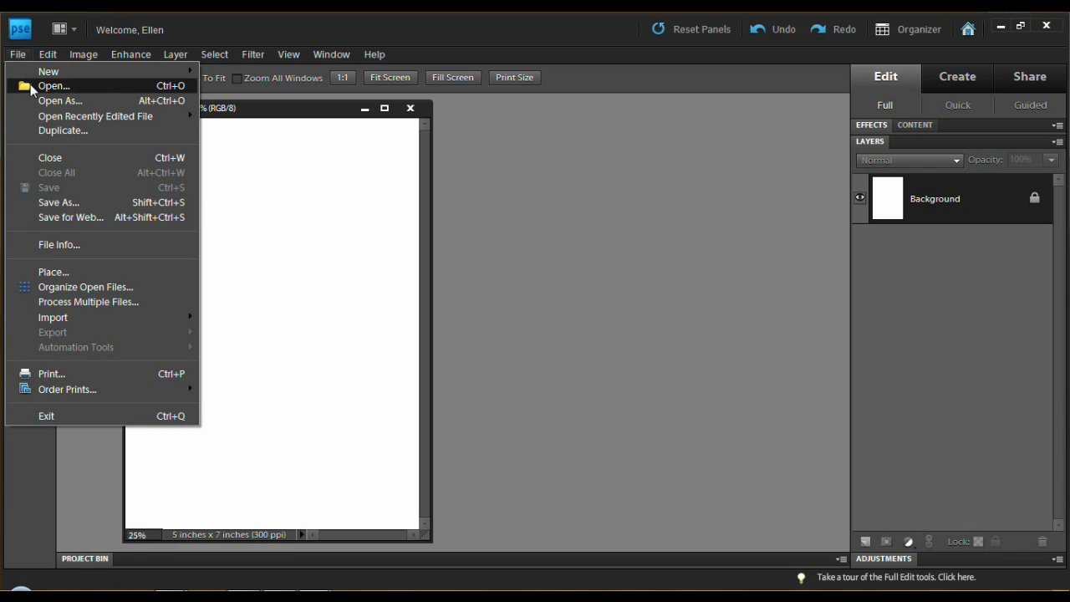
{"action": "left_click", "coordinate": [30, 86]}
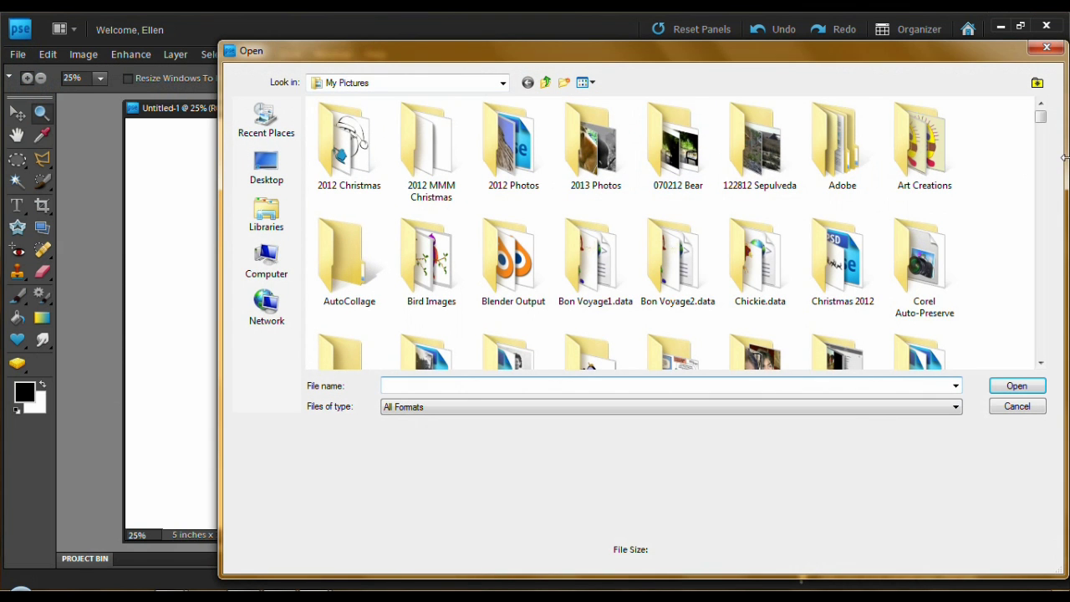
{"action": "left_click_drag", "start_coordinate": [1037, 117], "coordinate": [1041, 147]}
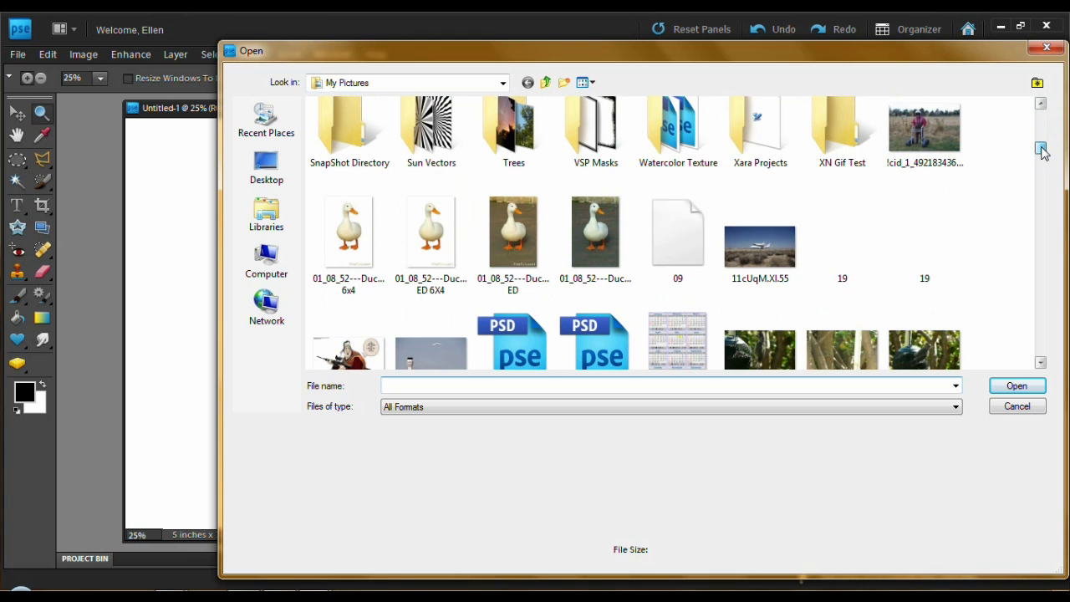
{"action": "left_click", "coordinate": [583, 234]}
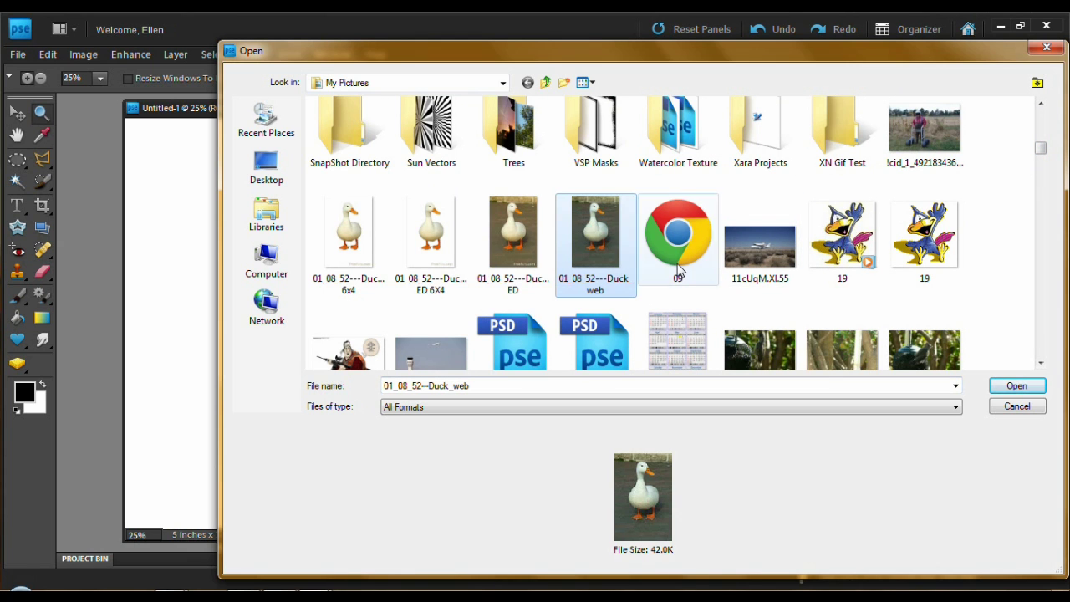
{"action": "left_click", "coordinate": [1014, 387]}
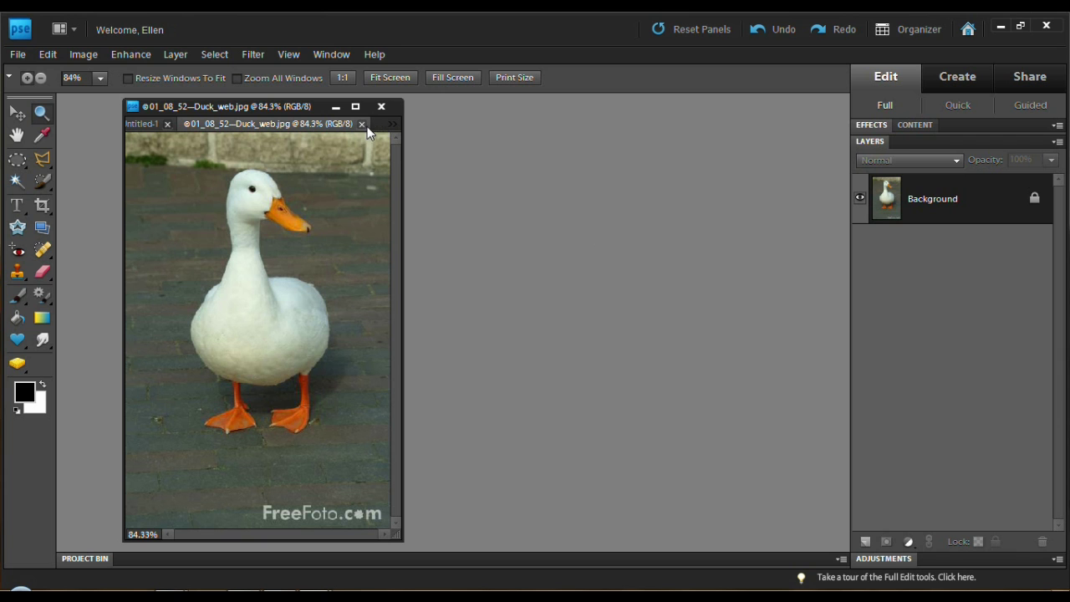
Float the duck photo in its own window, nudge Untitled-1 right, and shrink the duck window
{"action": "left_click_drag", "start_coordinate": [177, 122], "coordinate": [520, 108]}
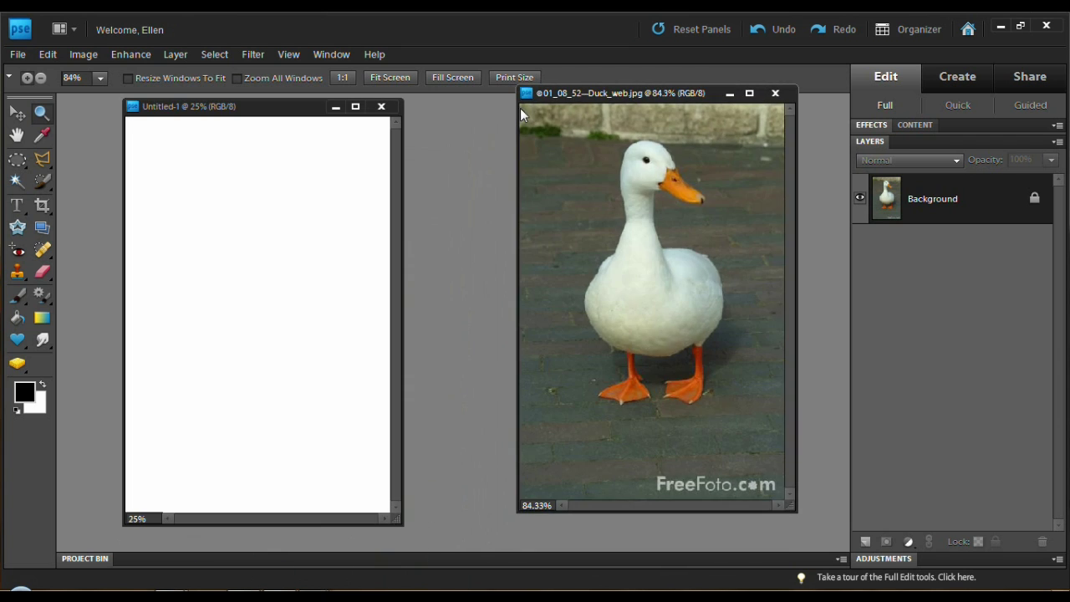
{"action": "left_click", "coordinate": [300, 107]}
{"action": "left_click_drag", "start_coordinate": [306, 112], "coordinate": [341, 118]}
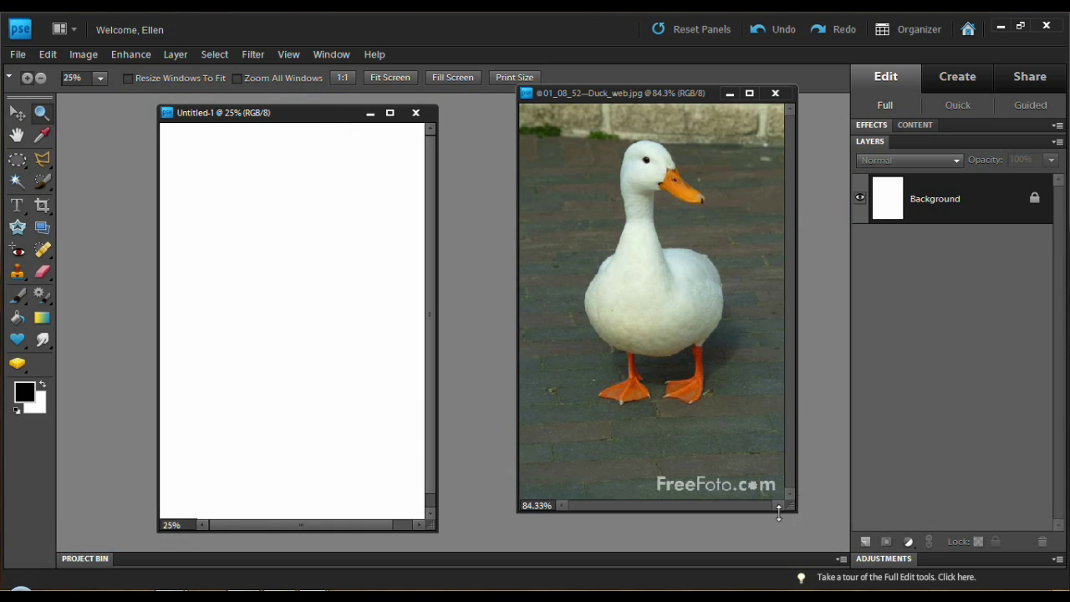
{"action": "left_click_drag", "start_coordinate": [792, 511], "coordinate": [744, 421]}
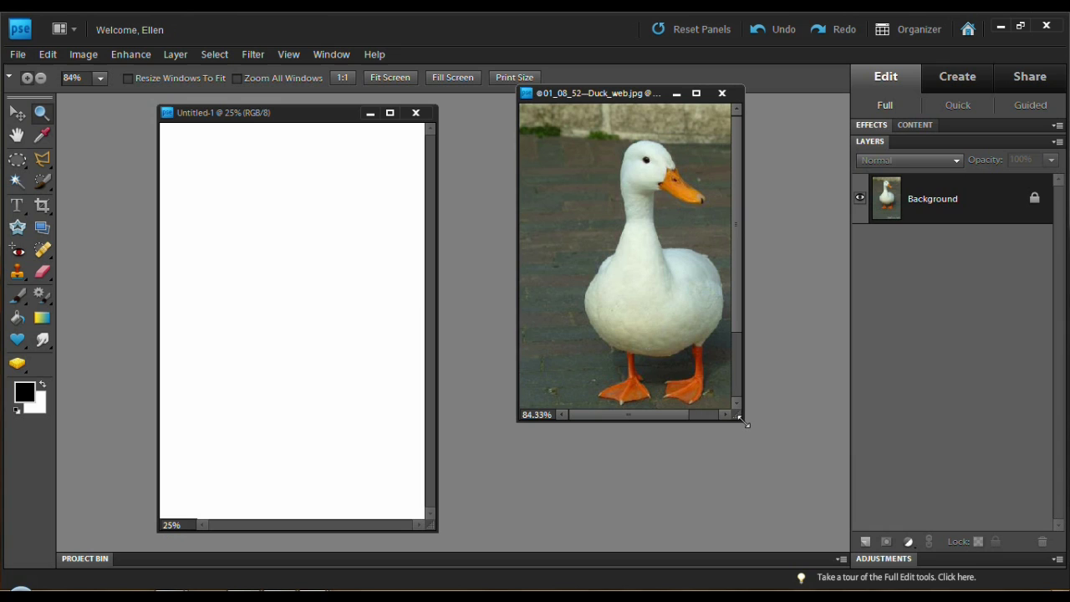
Zoom the duck photo out to 50%, park its smaller window on the right, and centre Untitled-1
{"action": "left_click", "coordinate": [651, 261]}
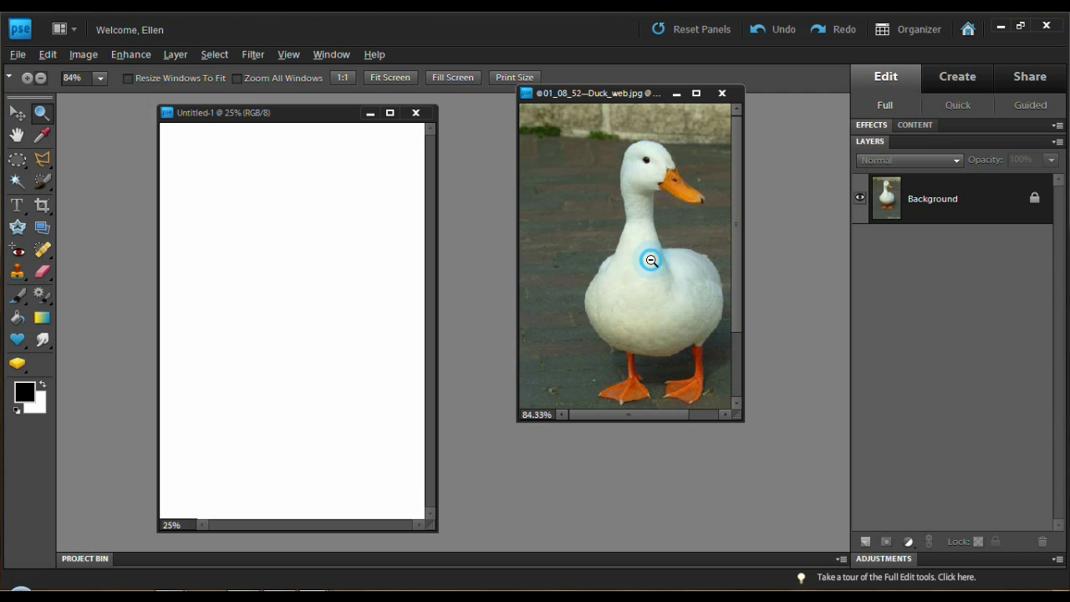
{"action": "left_click", "coordinate": [652, 261]}
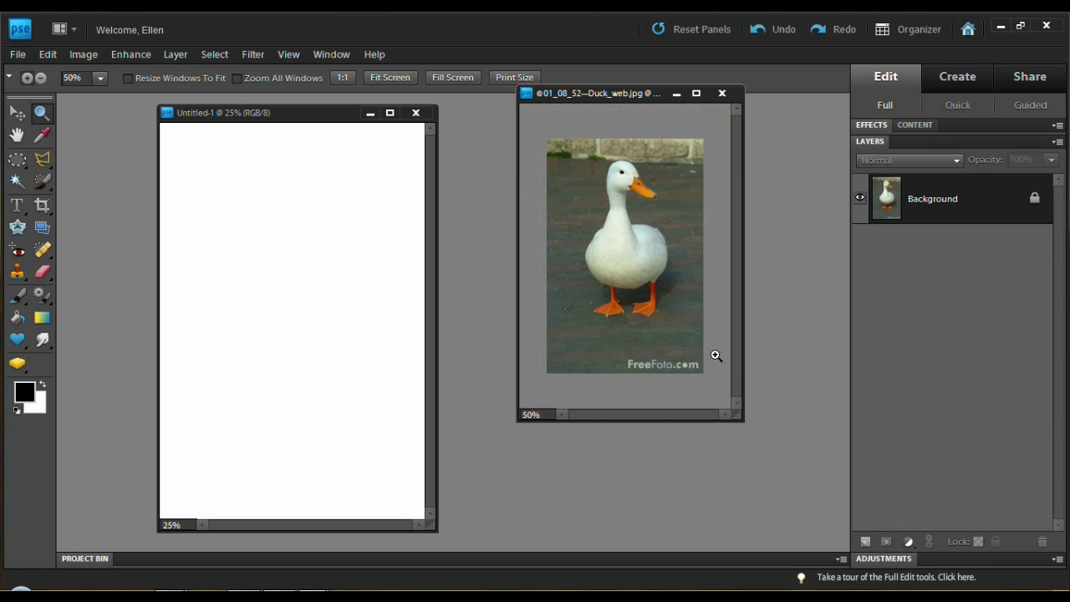
{"action": "left_click_drag", "start_coordinate": [740, 417], "coordinate": [684, 349]}
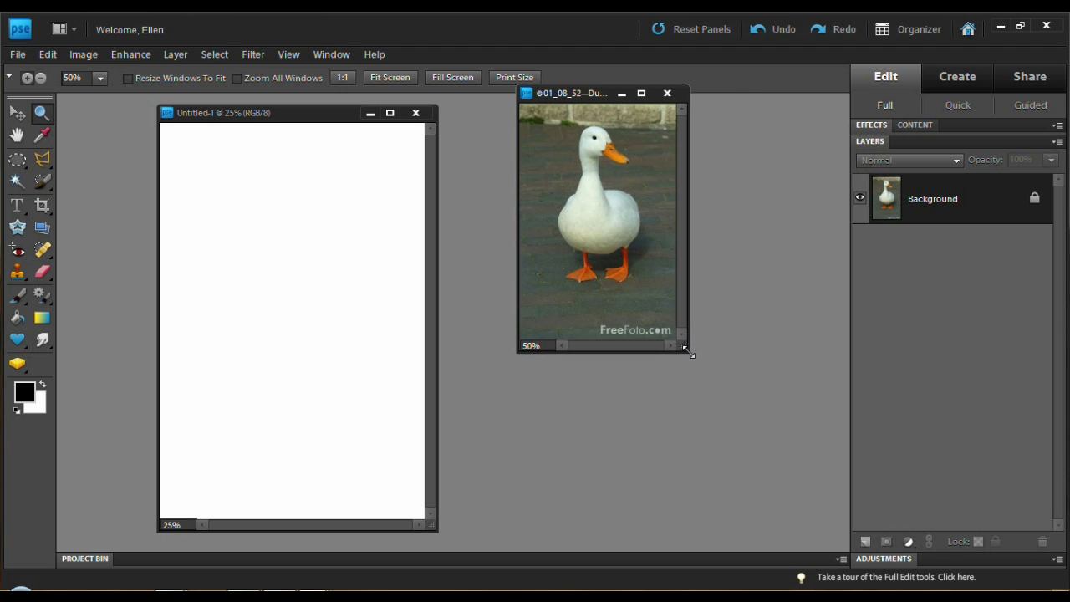
{"action": "left_click_drag", "start_coordinate": [601, 93], "coordinate": [769, 133]}
{"action": "left_click_drag", "start_coordinate": [300, 109], "coordinate": [490, 101]}
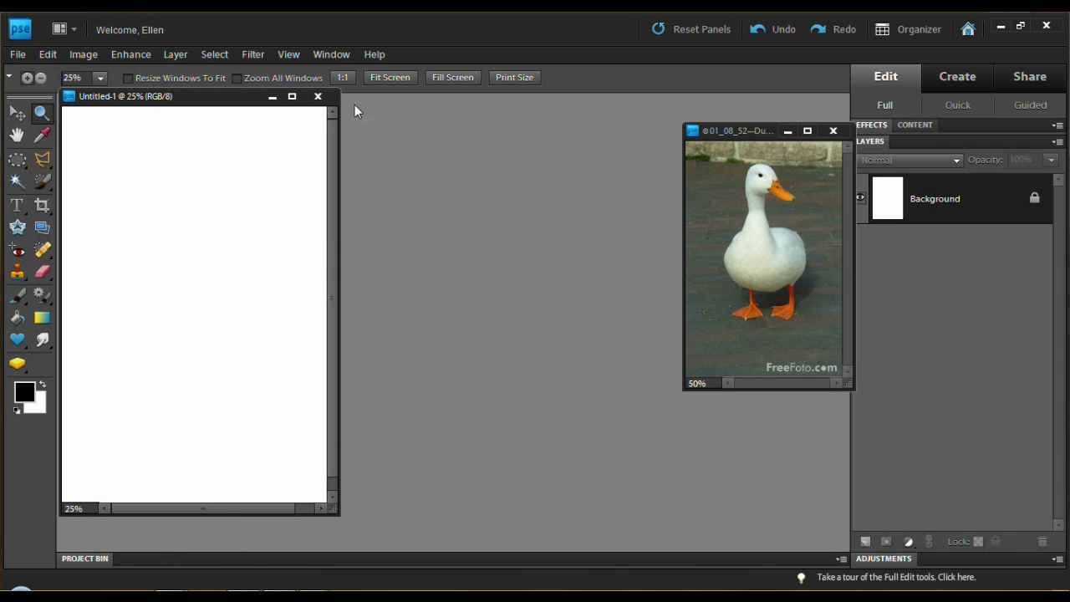
{"action": "left_click_drag", "start_coordinate": [233, 101], "coordinate": [540, 124]}
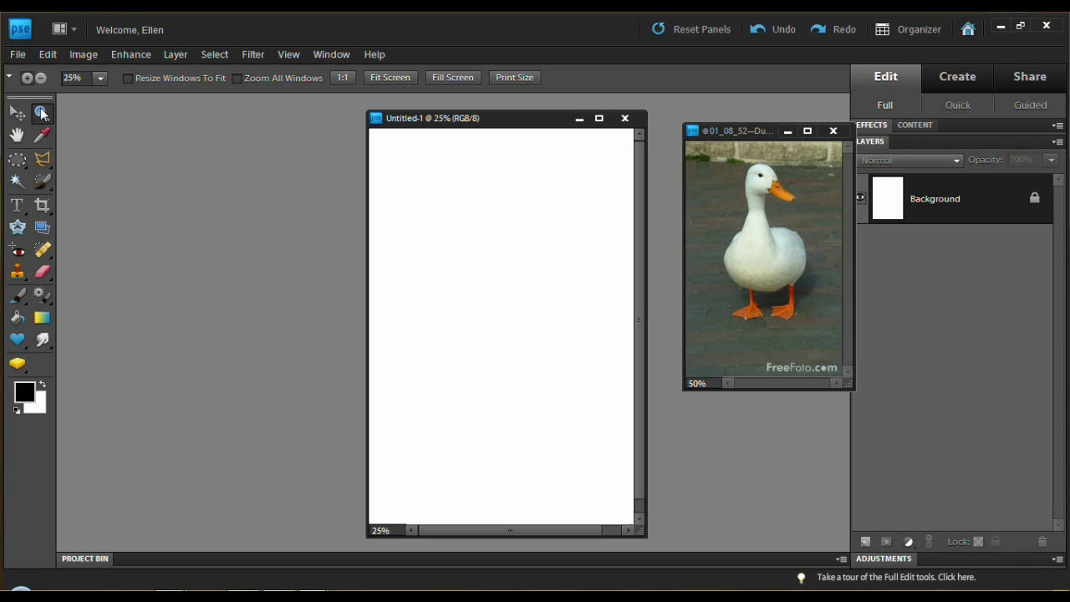
Close the duck photo window so only Untitled-1 remains
{"action": "left_click", "coordinate": [833, 131]}
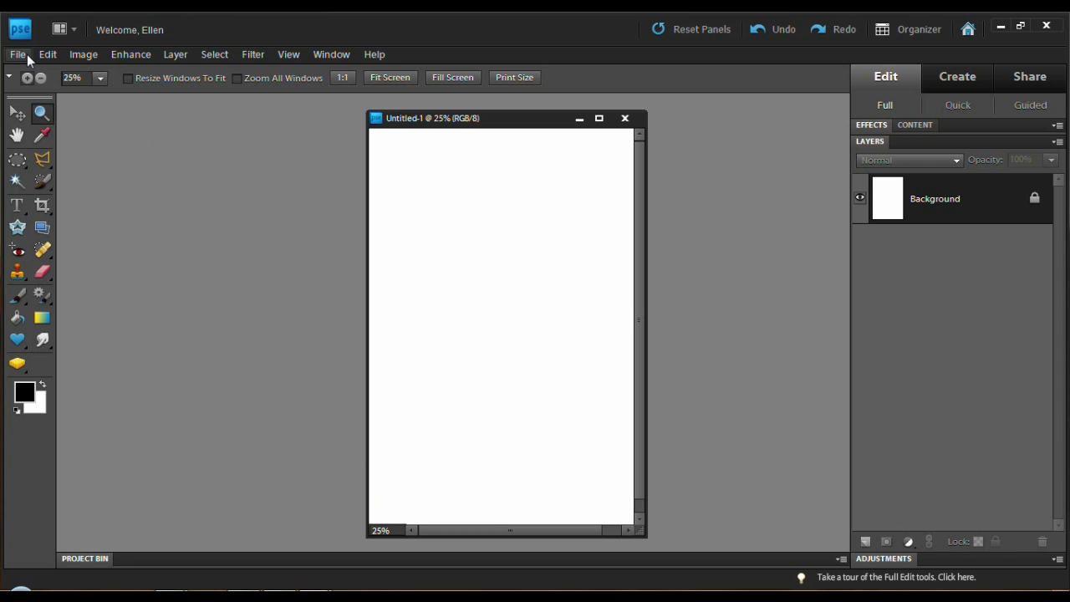
Open the duck photo from the Pictures library with QuickTime PictureViewer
{"action": "left_click", "coordinate": [20, 592]}
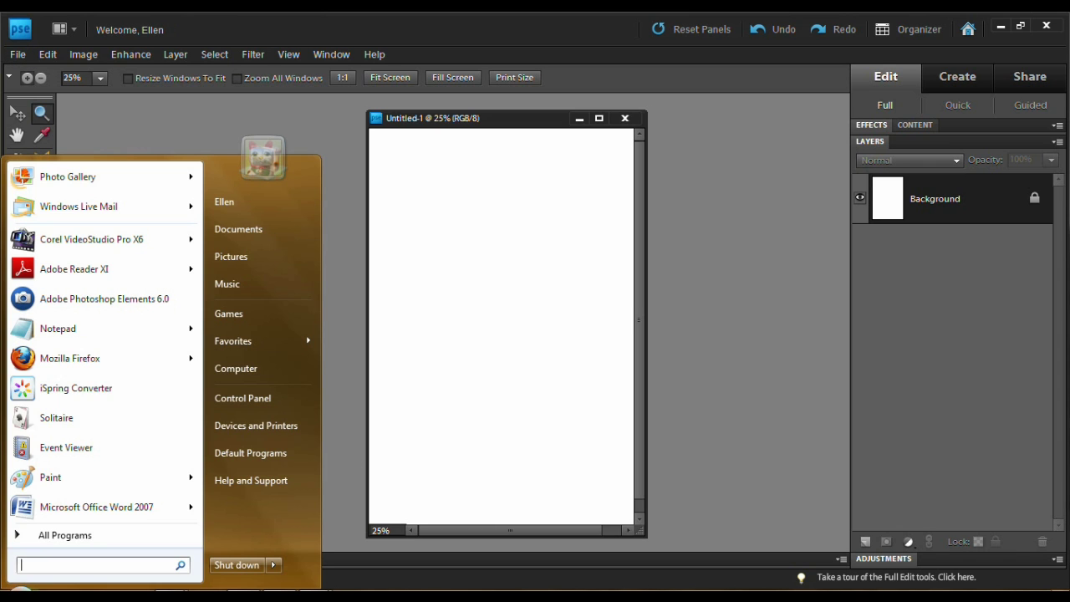
{"action": "left_click", "coordinate": [223, 259]}
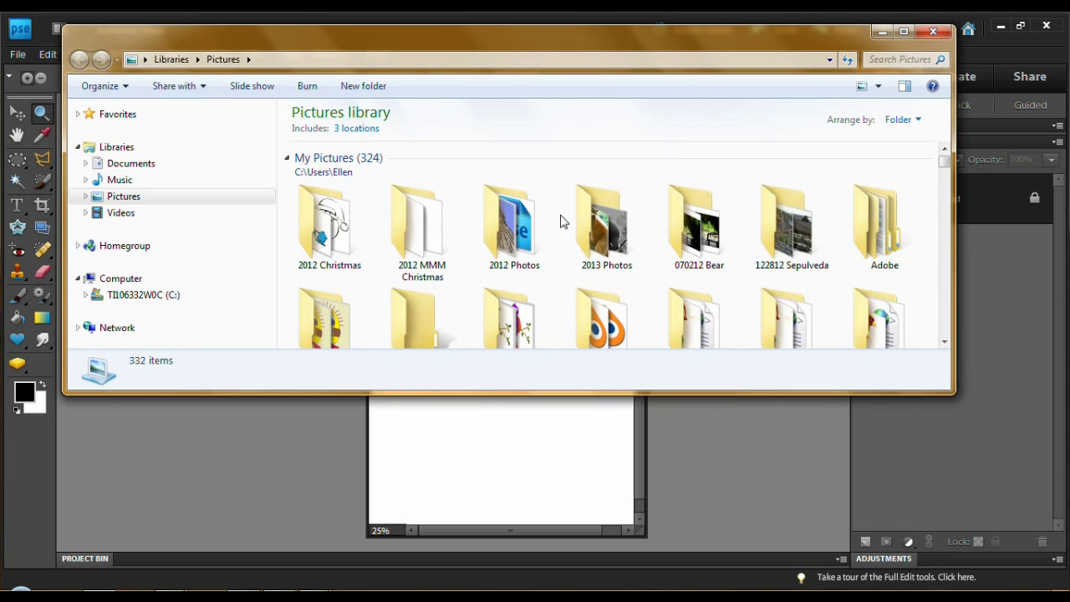
{"action": "left_click_drag", "start_coordinate": [950, 165], "coordinate": [944, 191]}
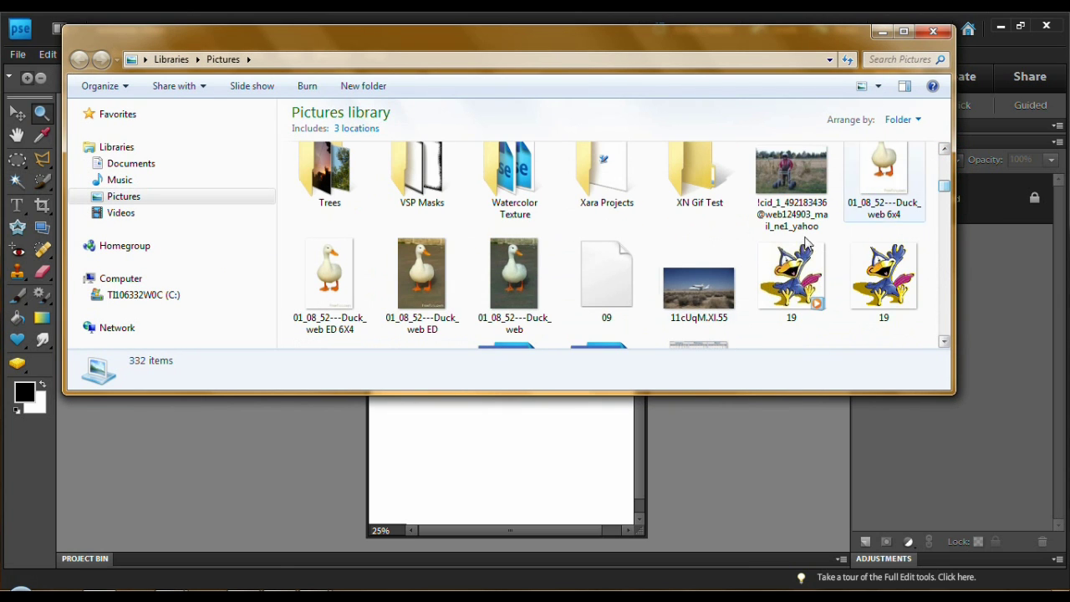
{"action": "right_click", "coordinate": [517, 283]}
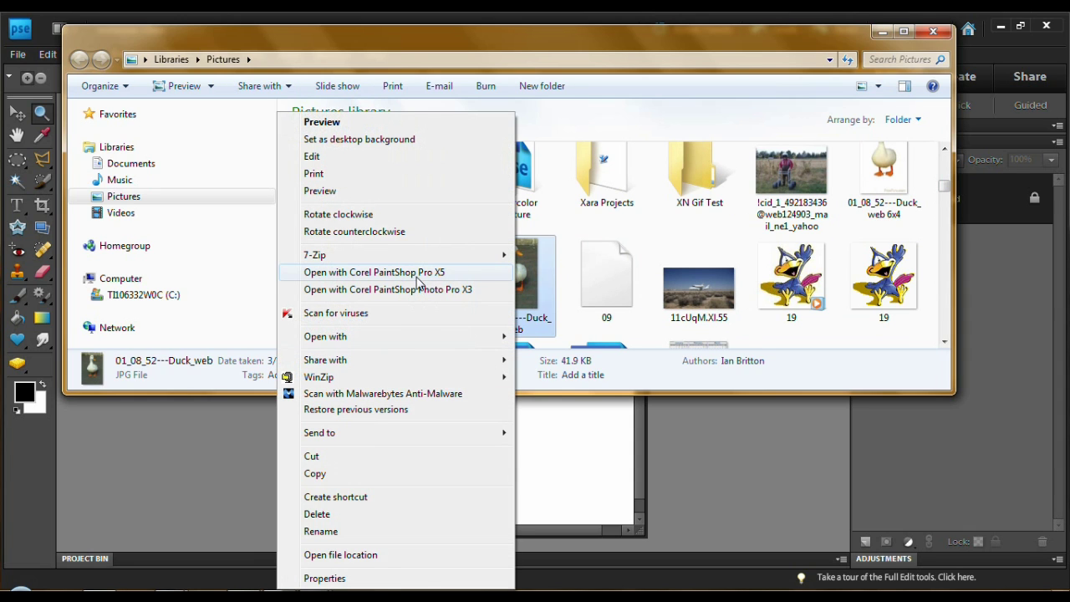
{"action": "mouse_move", "coordinate": [351, 442]}
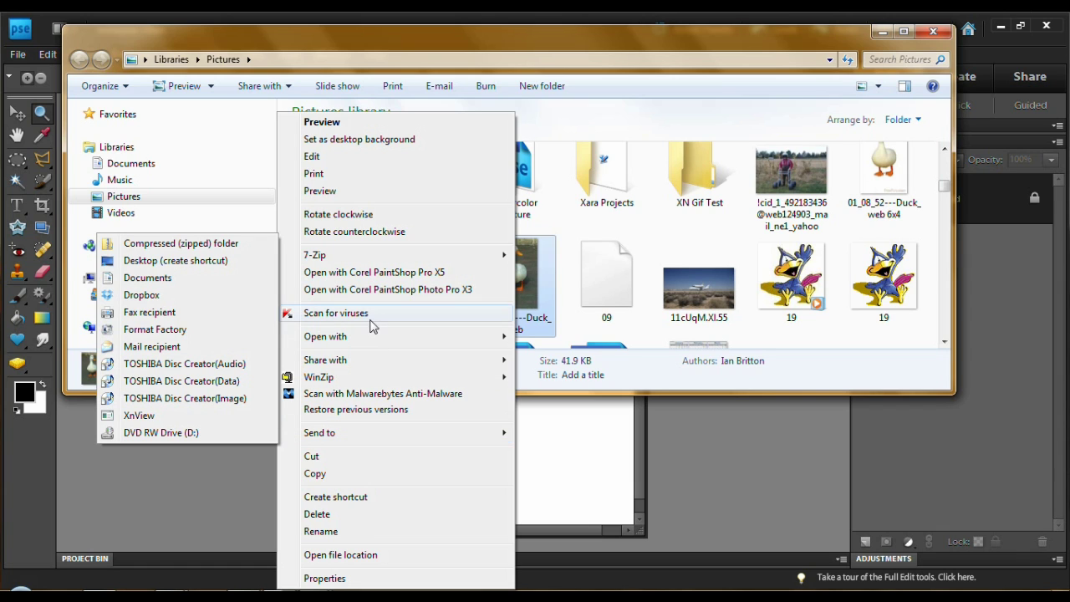
{"action": "mouse_move", "coordinate": [374, 343]}
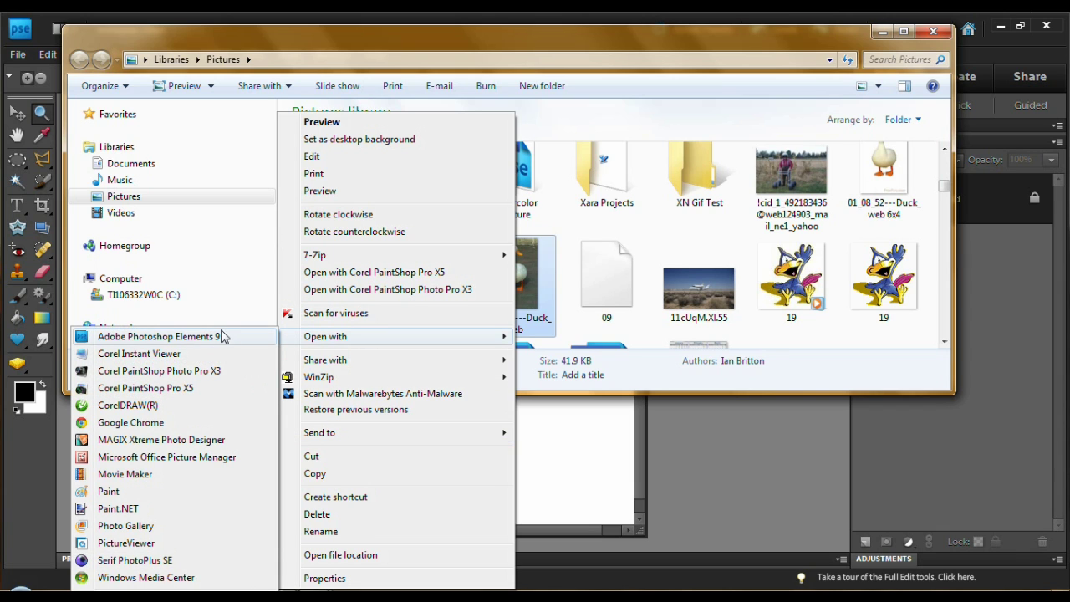
{"action": "left_click", "coordinate": [121, 543]}
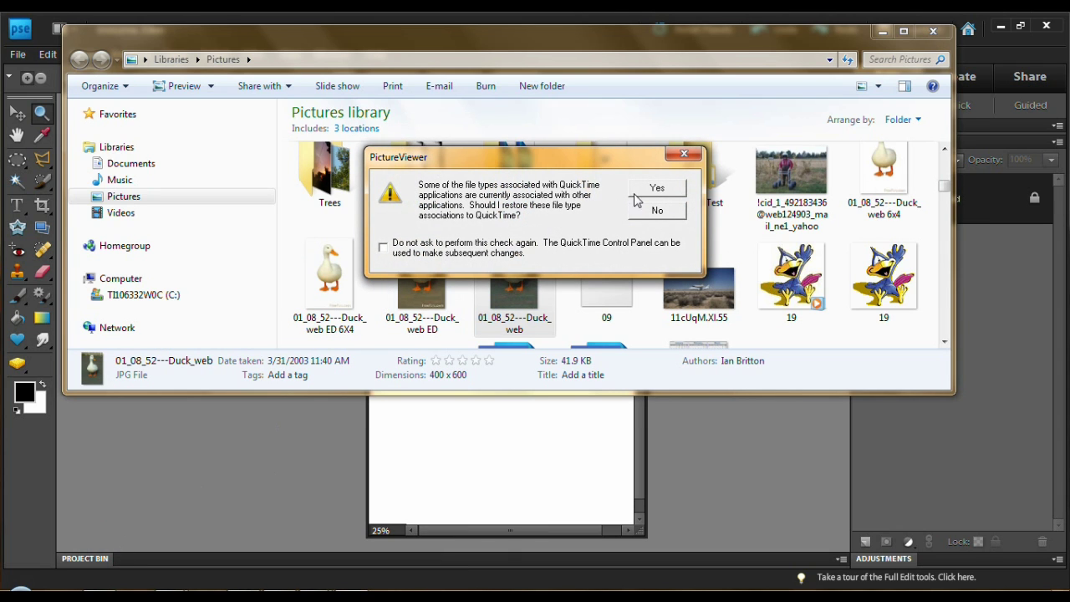
Dismiss the QuickTime association prompt, close the Pictures library, and move and shrink the duck viewer
{"action": "left_click", "coordinate": [661, 212]}
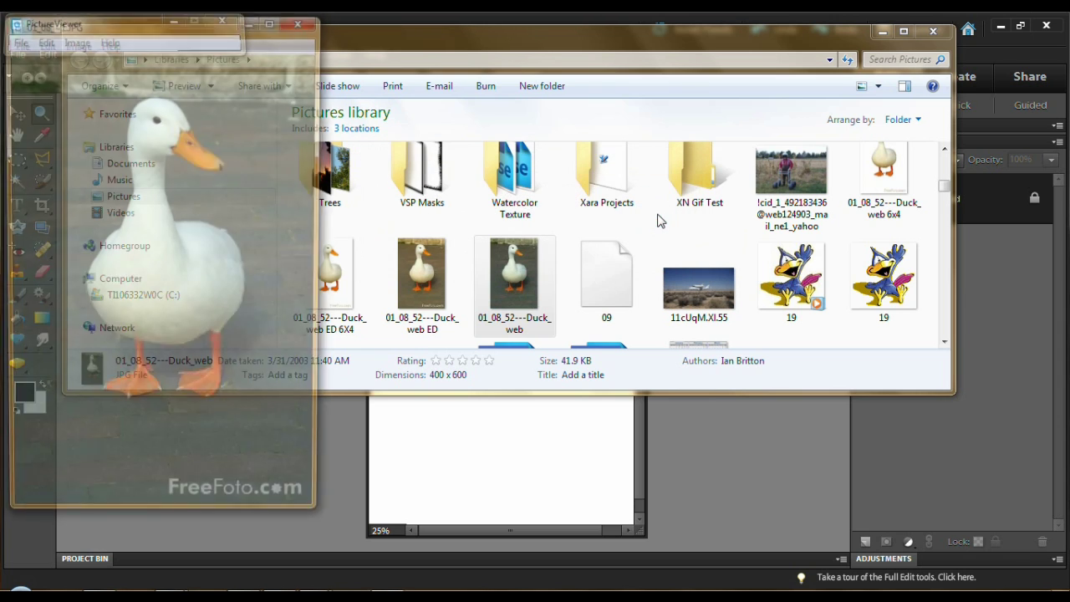
{"action": "left_click", "coordinate": [934, 31]}
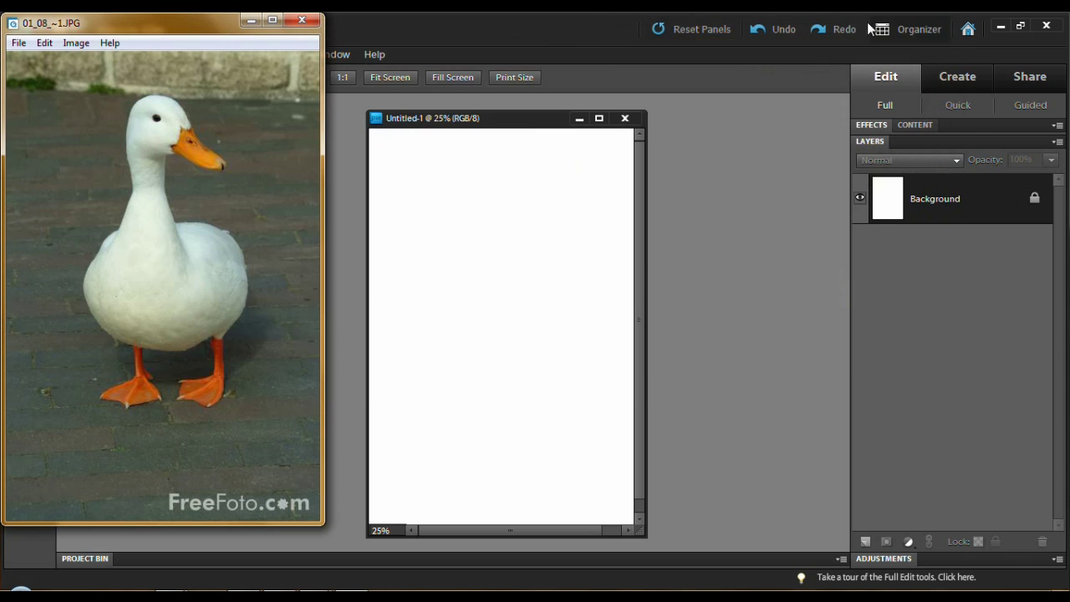
{"action": "left_click_drag", "start_coordinate": [192, 26], "coordinate": [768, 42]}
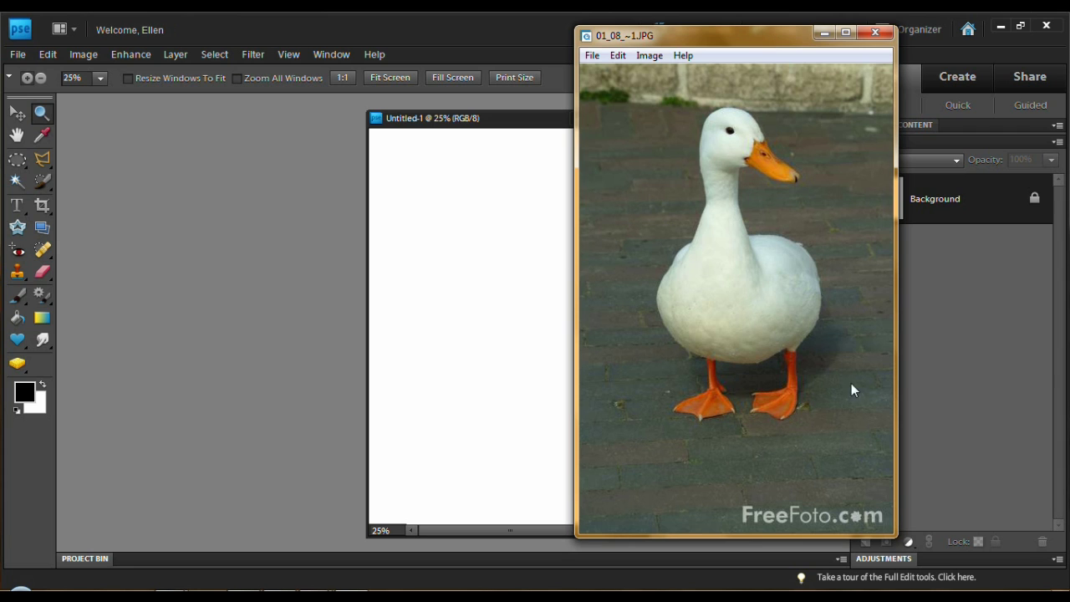
{"action": "left_click_drag", "start_coordinate": [892, 532], "coordinate": [717, 269]}
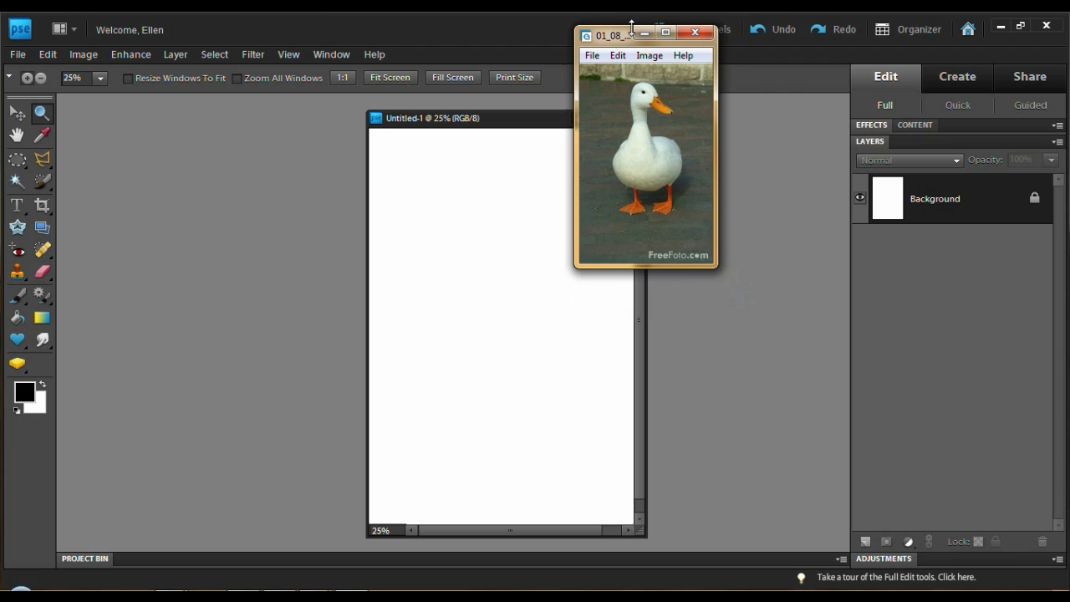
Settle the duck viewer to the right of the canvas and make it slightly smaller
{"action": "left_click_drag", "start_coordinate": [619, 38], "coordinate": [736, 175]}
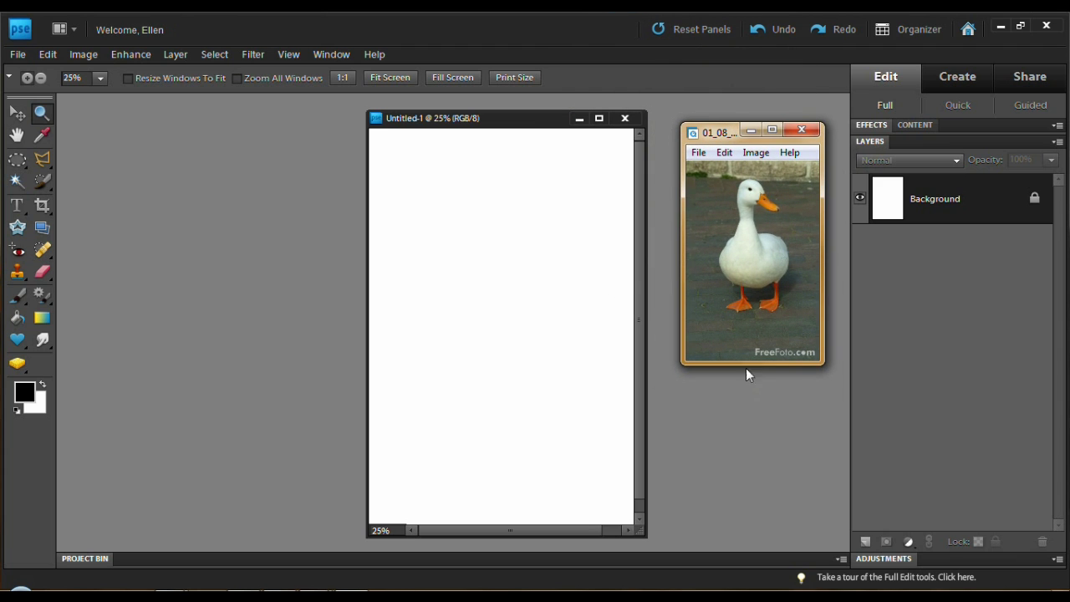
{"action": "left_click_drag", "start_coordinate": [727, 131], "coordinate": [402, 132]}
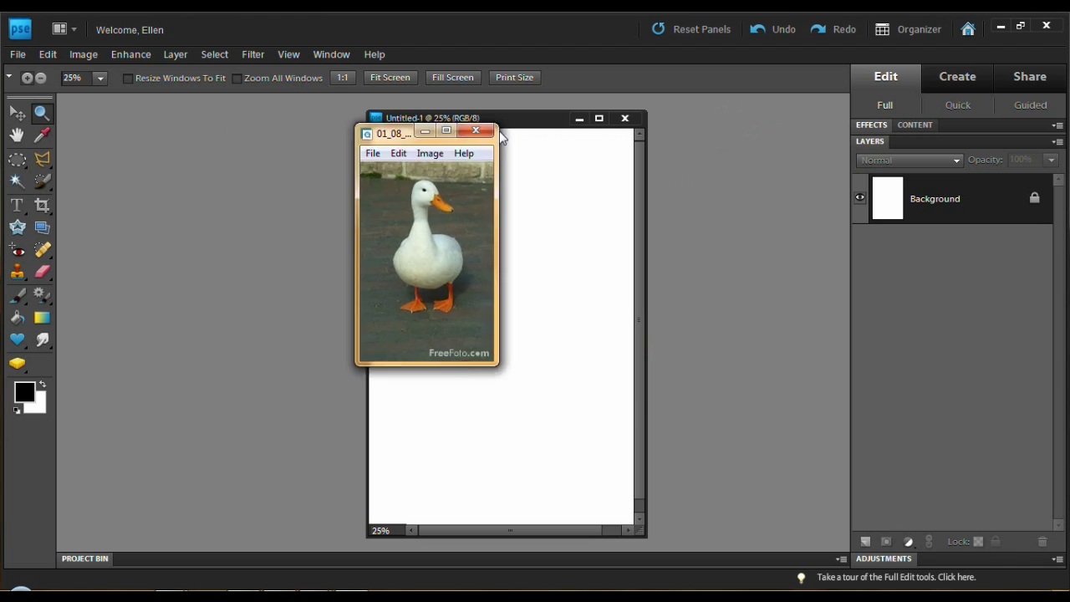
{"action": "left_click_drag", "start_coordinate": [502, 138], "coordinate": [724, 146]}
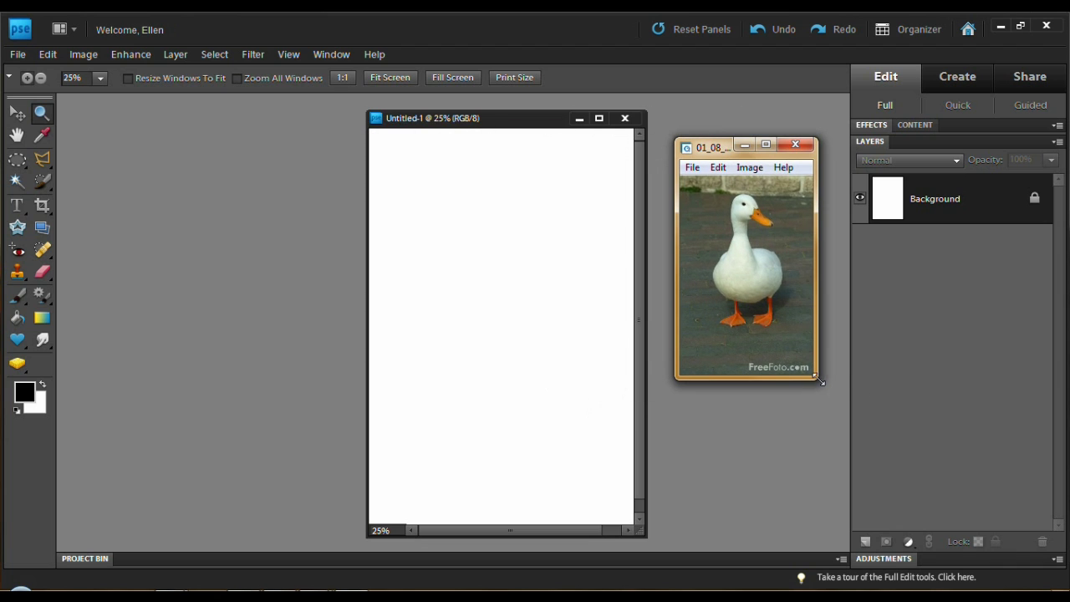
{"action": "left_click_drag", "start_coordinate": [818, 378], "coordinate": [796, 360]}
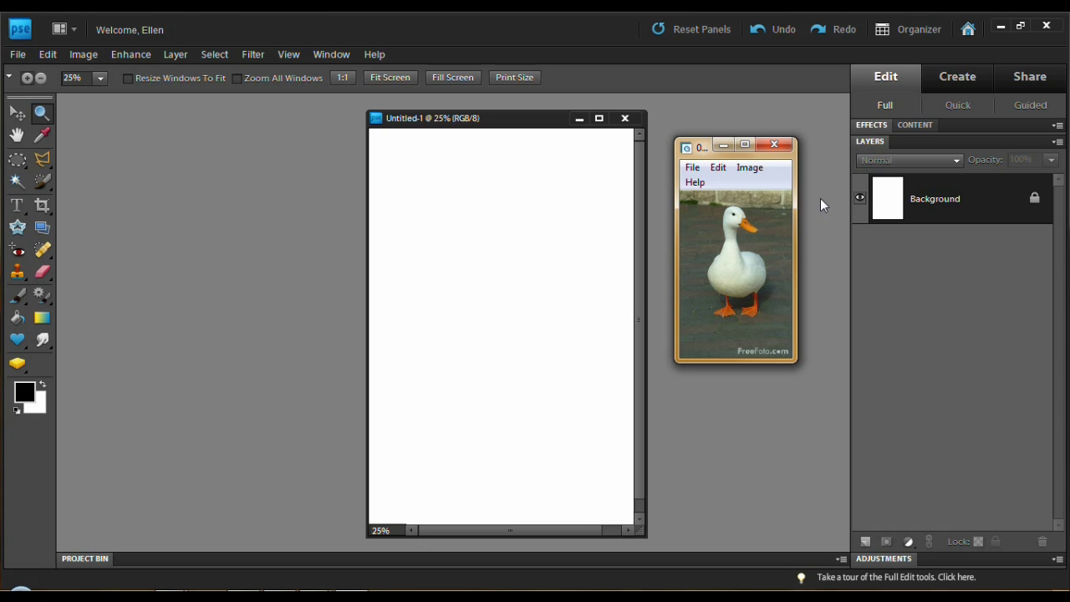
Close QuickTime, reopen 01_08_52--Duck_web.jpg from recent files in a floating window, and move Untitled-1 left
{"action": "left_click", "coordinate": [774, 145]}
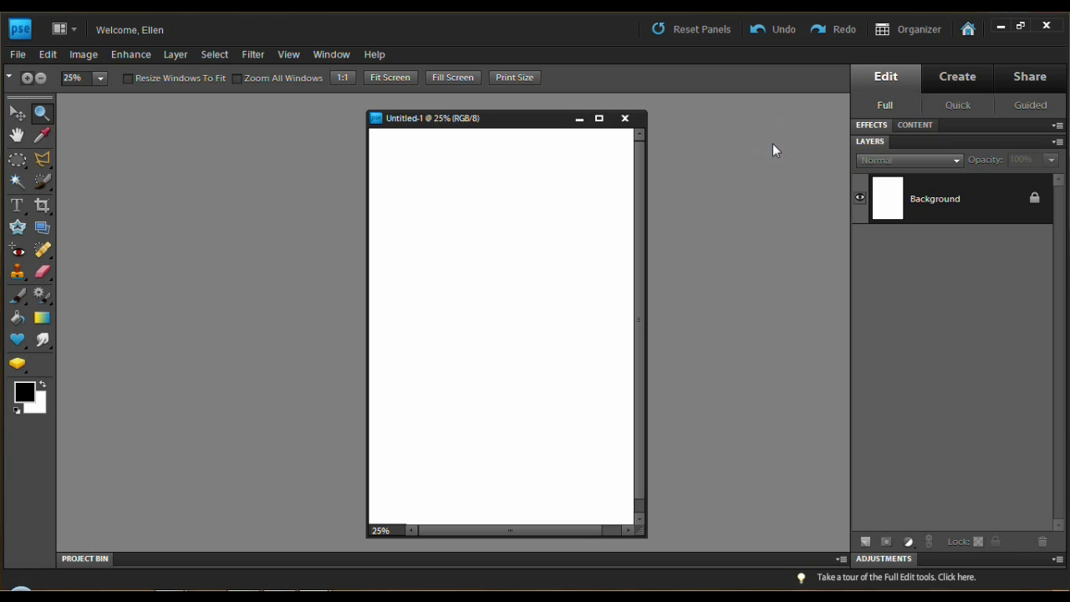
{"action": "left_click", "coordinate": [18, 54]}
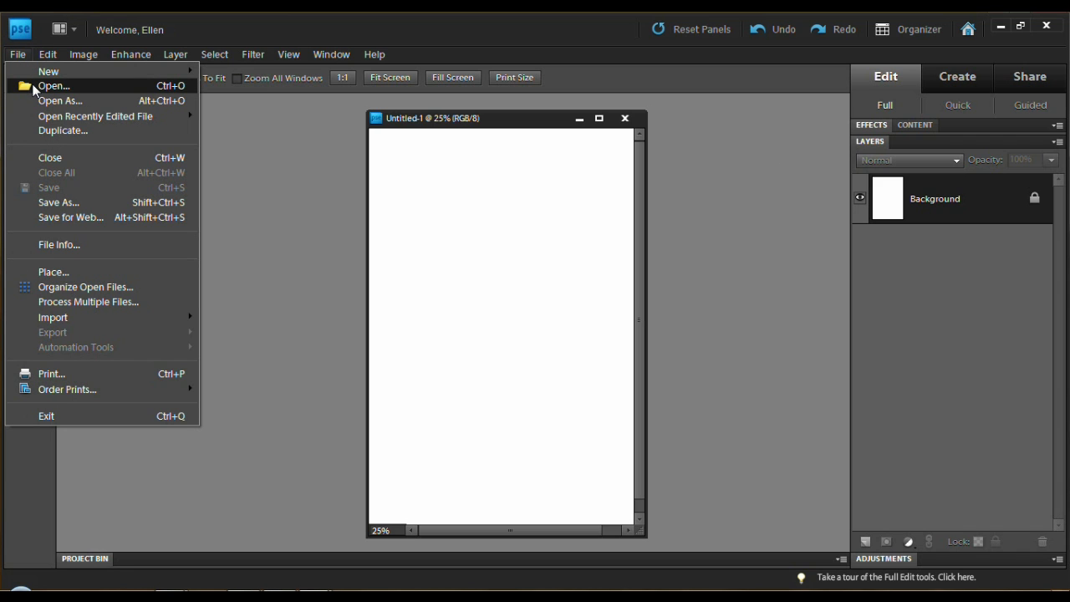
{"action": "mouse_move", "coordinate": [44, 117]}
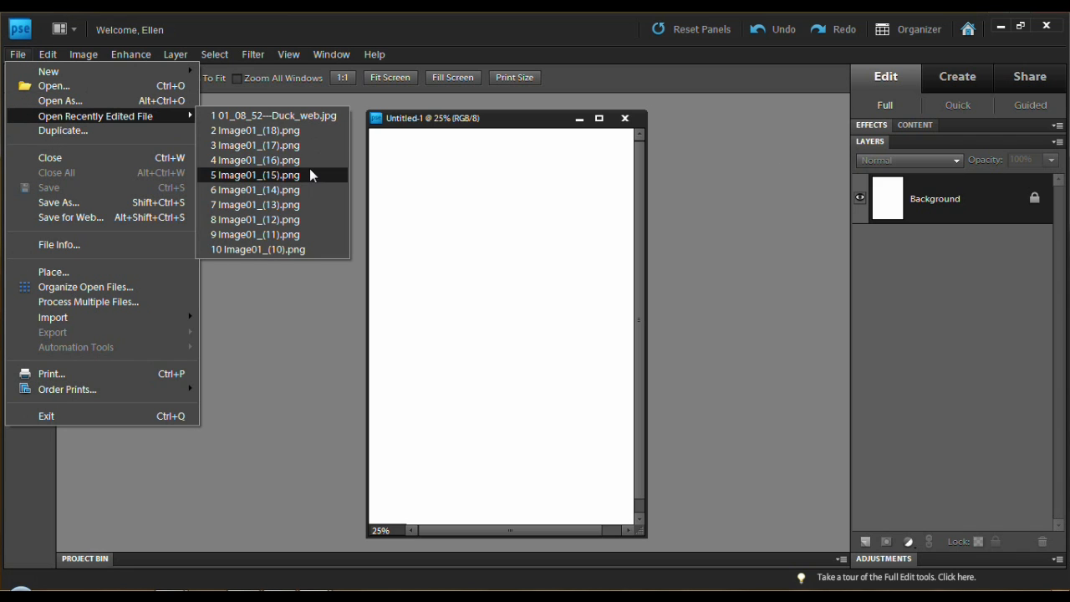
{"action": "left_click", "coordinate": [295, 116]}
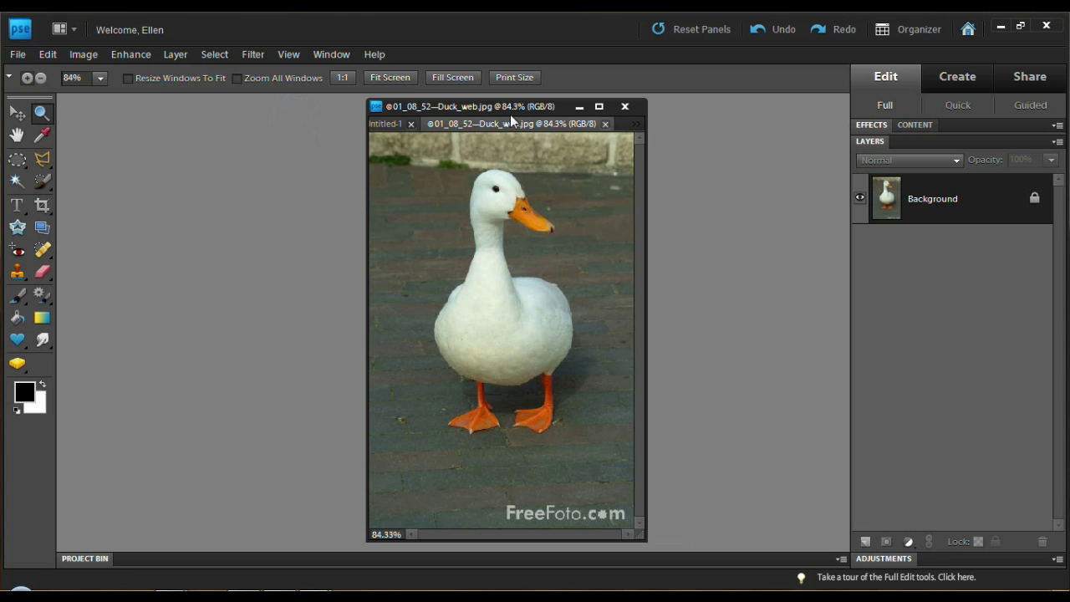
{"action": "left_click_drag", "start_coordinate": [506, 126], "coordinate": [702, 126]}
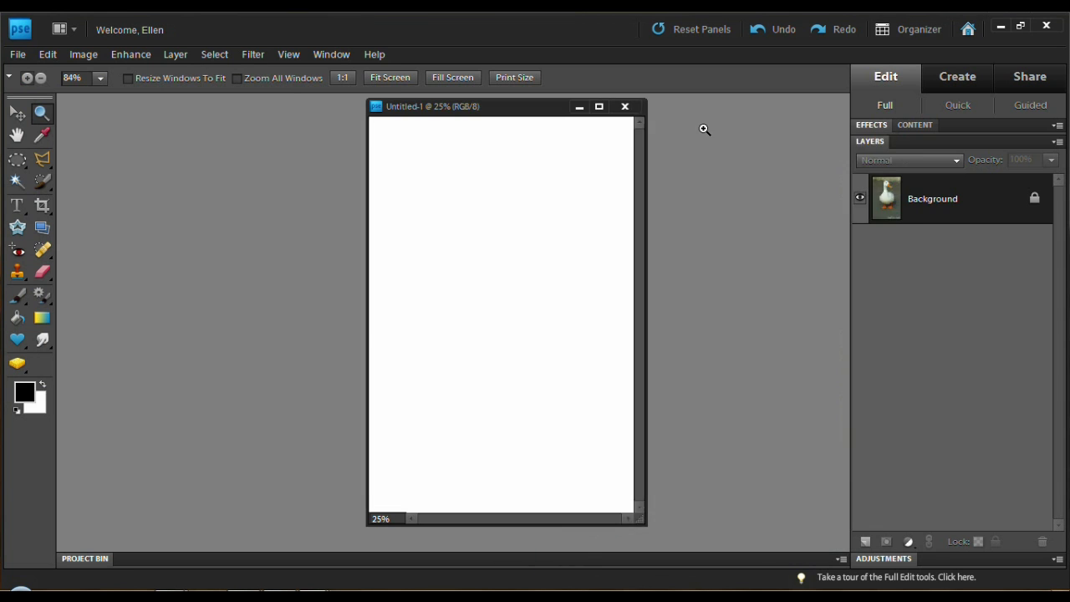
{"action": "left_click_drag", "start_coordinate": [545, 106], "coordinate": [324, 114]}
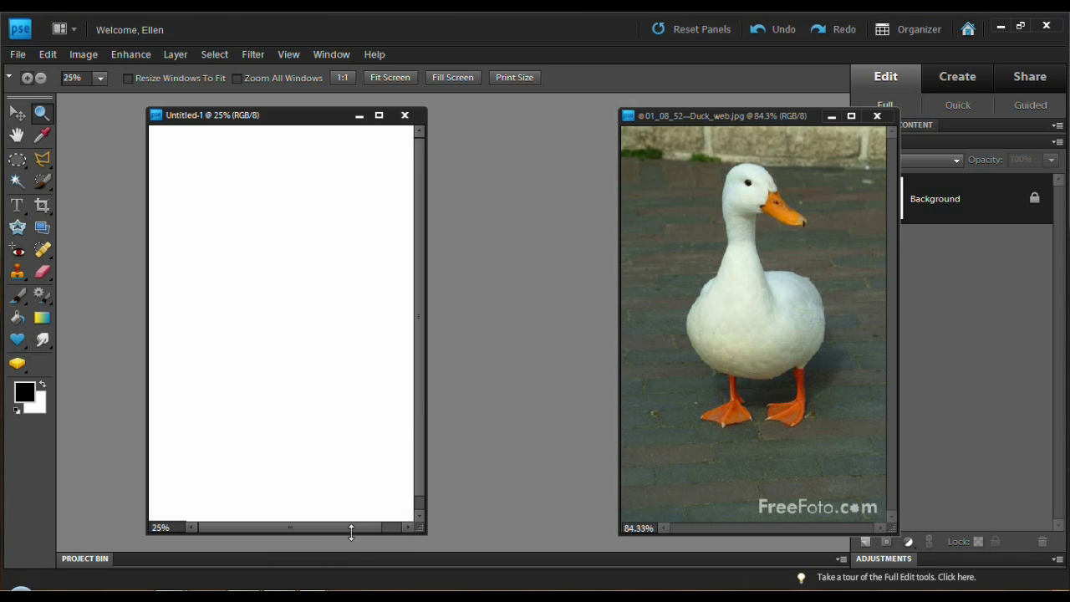
Fit the blank canvas on screen, select the Move tool, and shift the duck window left
{"action": "left_click", "coordinate": [290, 54]}
{"action": "left_click", "coordinate": [323, 127]}
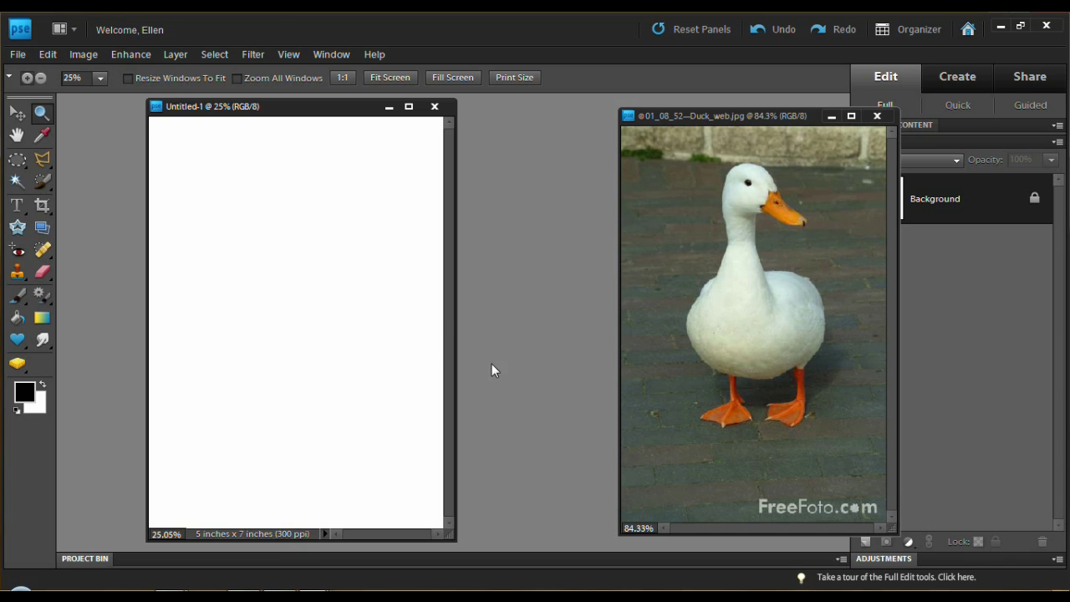
{"action": "left_click", "coordinate": [15, 114]}
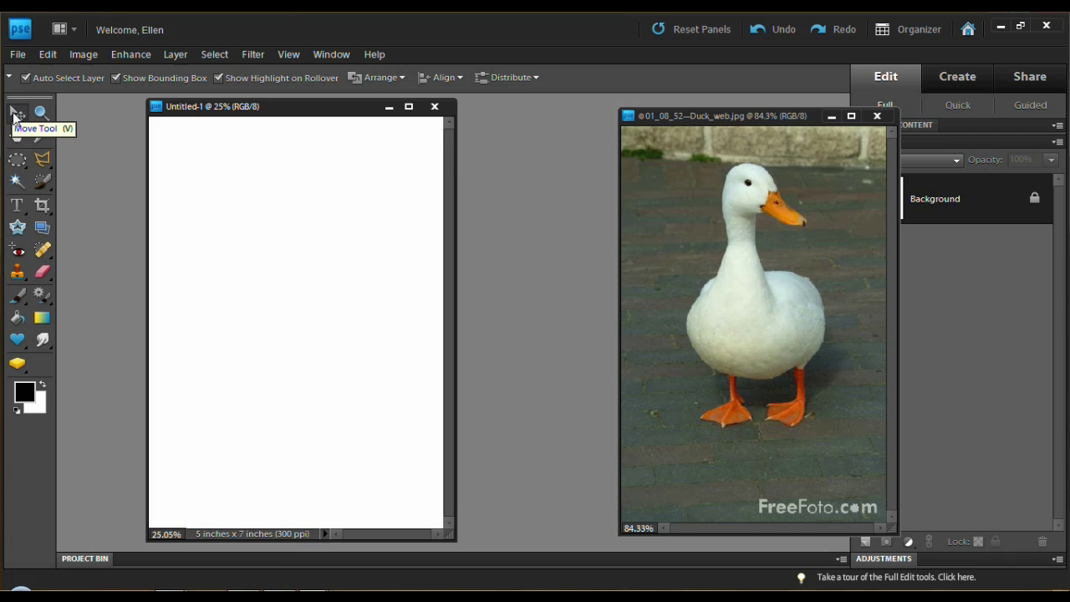
{"action": "left_click_drag", "start_coordinate": [812, 124], "coordinate": [710, 118]}
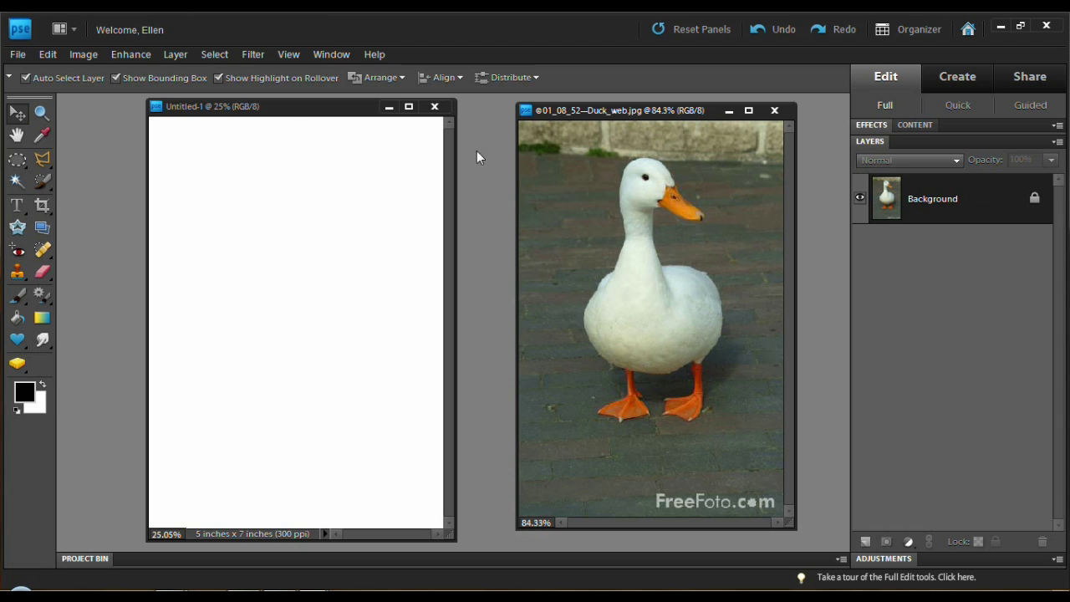
{"action": "left_click", "coordinate": [290, 116]}
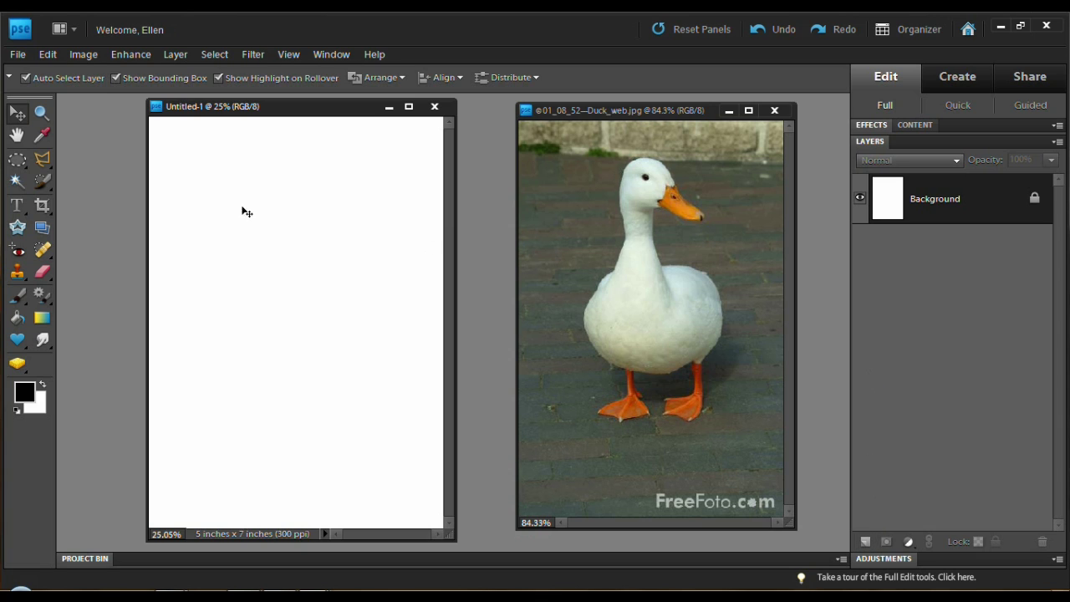
{"action": "left_click", "coordinate": [14, 113]}
Drag the duck photo onto Untitled-1 with the Move tool as Layer 1
{"action": "left_click", "coordinate": [645, 335]}
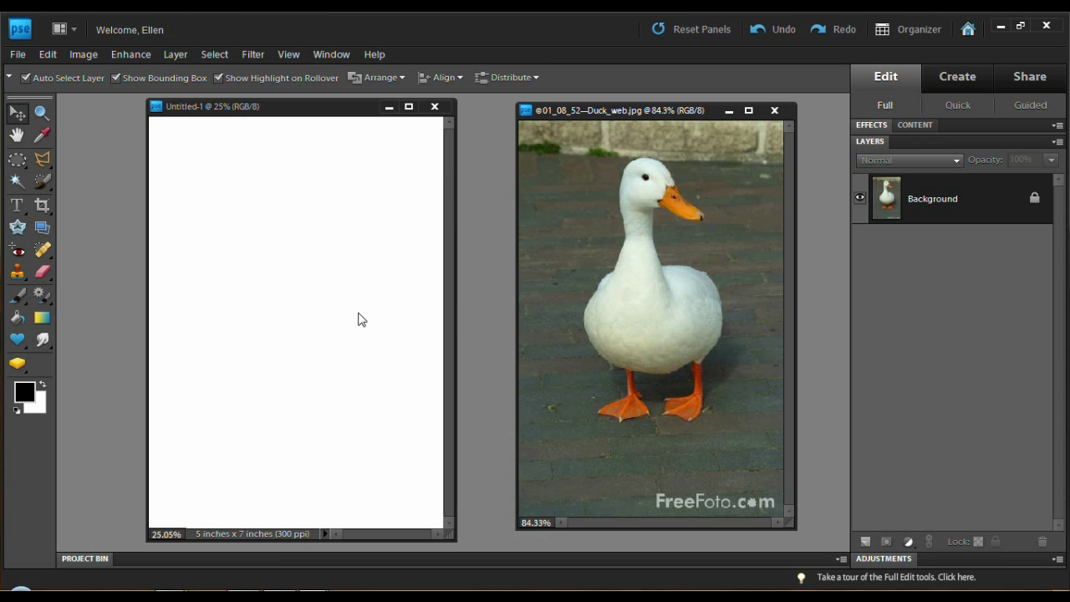
{"action": "left_click", "coordinate": [622, 320]}
{"action": "left_click_drag", "start_coordinate": [632, 297], "coordinate": [355, 276]}
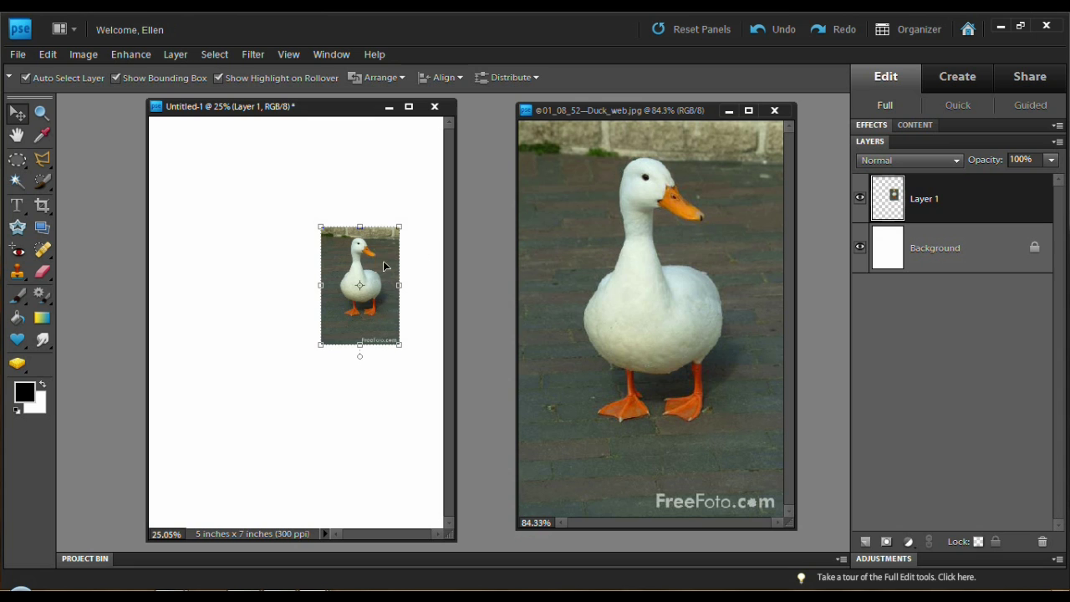
Try enlarging the duck layer by its corner handles, then cancel the transform
{"action": "left_click_drag", "start_coordinate": [320, 227], "coordinate": [250, 170]}
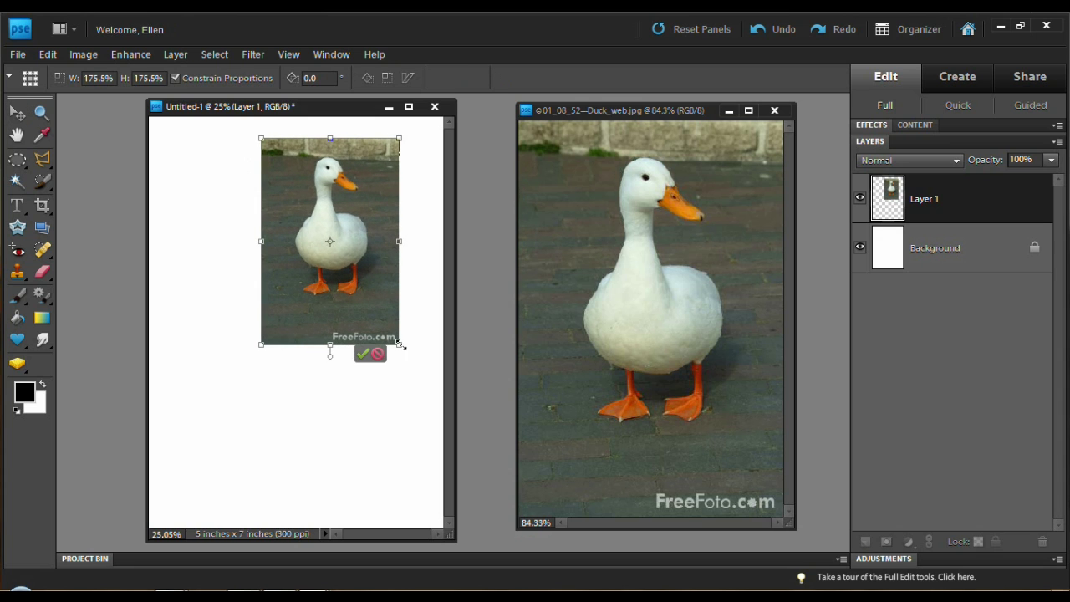
{"action": "left_click_drag", "start_coordinate": [400, 346], "coordinate": [431, 406]}
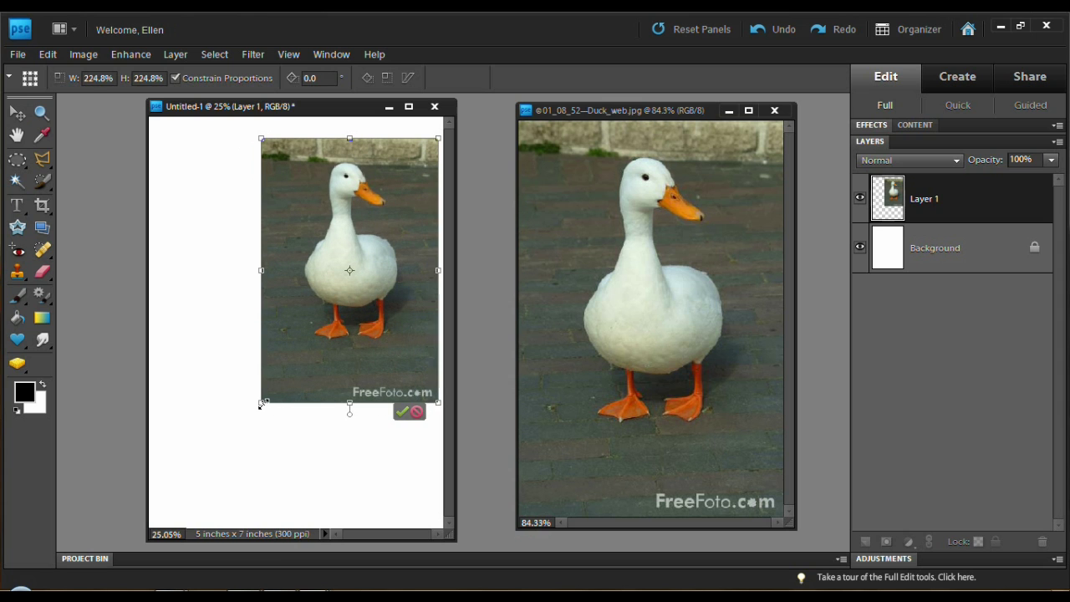
{"action": "left_click_drag", "start_coordinate": [260, 402], "coordinate": [137, 507]}
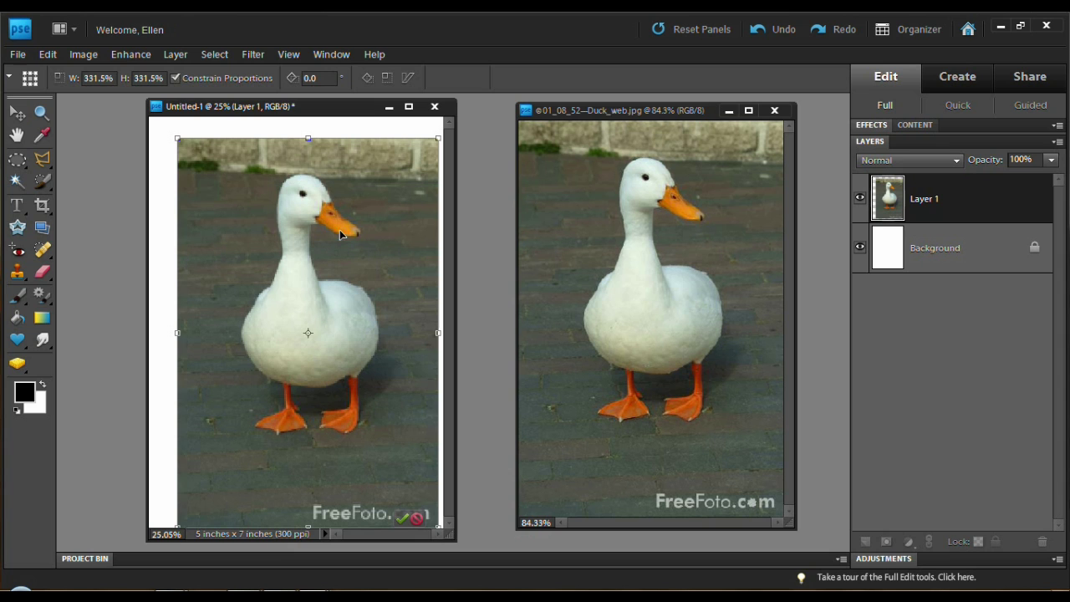
{"action": "left_click_drag", "start_coordinate": [176, 139], "coordinate": [161, 119]}
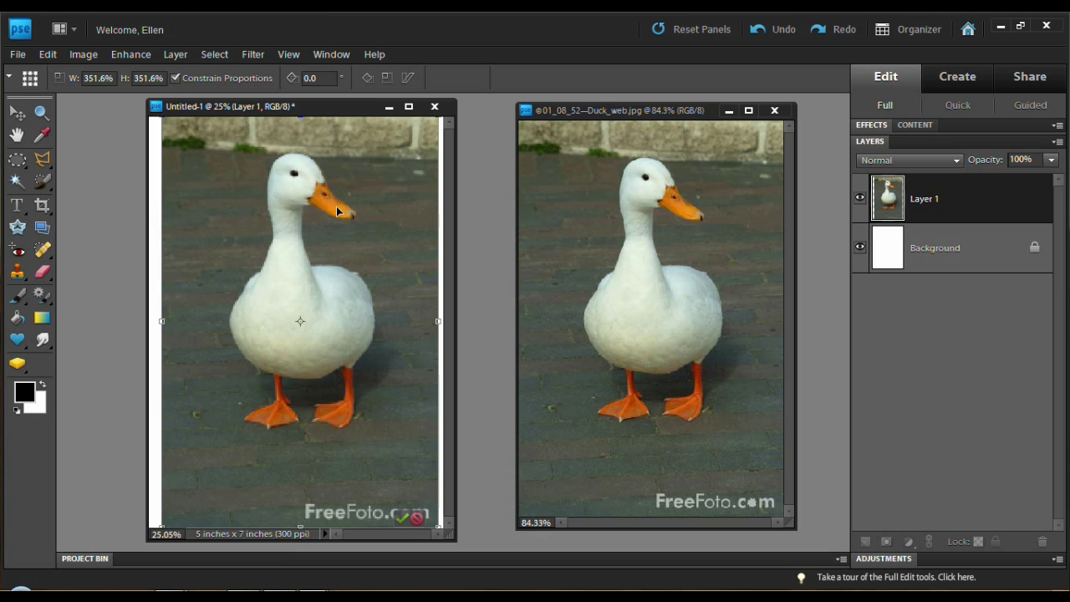
{"action": "left_click", "coordinate": [416, 519]}
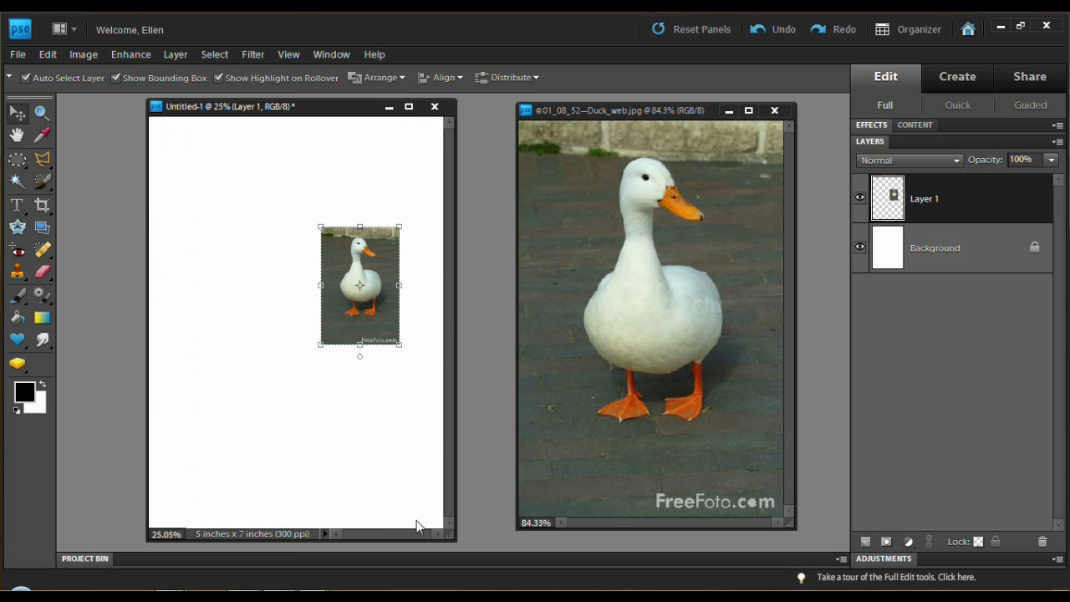
Delete Layer 1 from the canvas and return to the duck photo
{"action": "right_click", "coordinate": [945, 202]}
{"action": "left_click", "coordinate": [976, 264]}
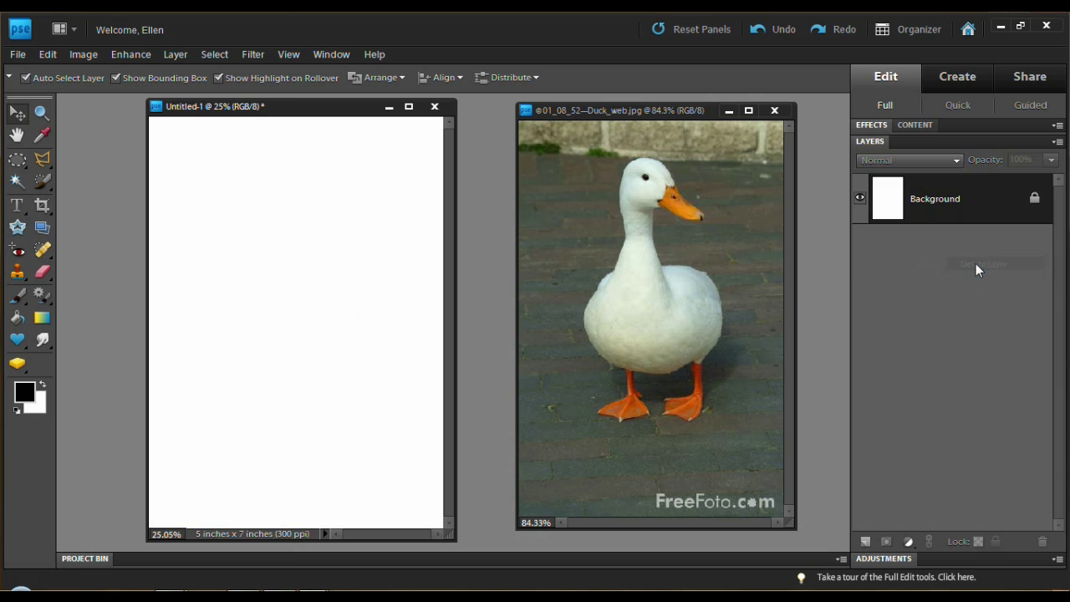
{"action": "left_click", "coordinate": [710, 112]}
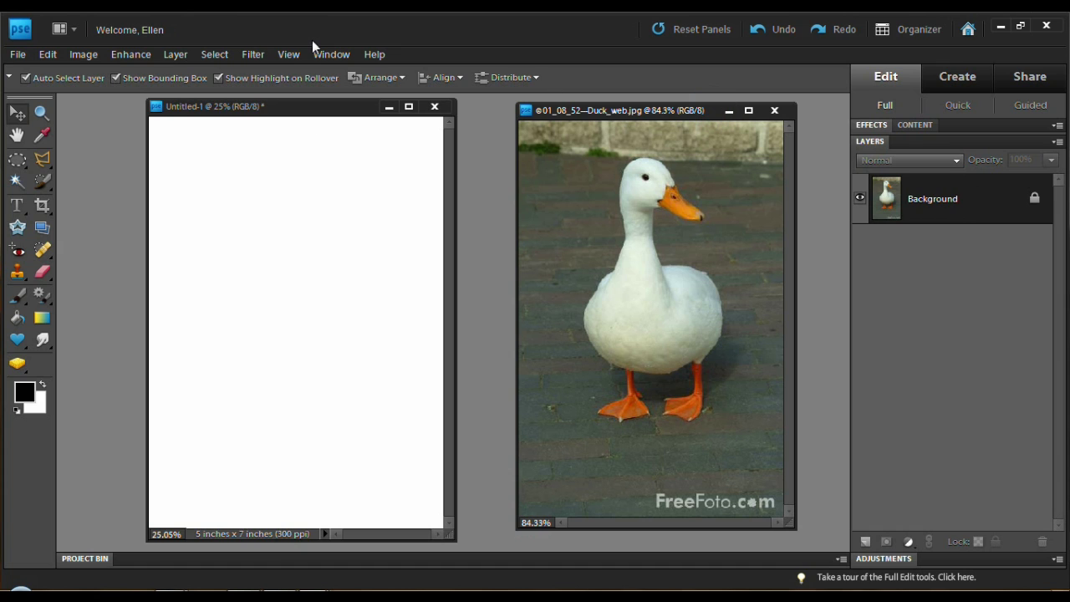
Resize the duck photo in Image Size to 20.833 x 29.167 inches
{"action": "left_click", "coordinate": [73, 56]}
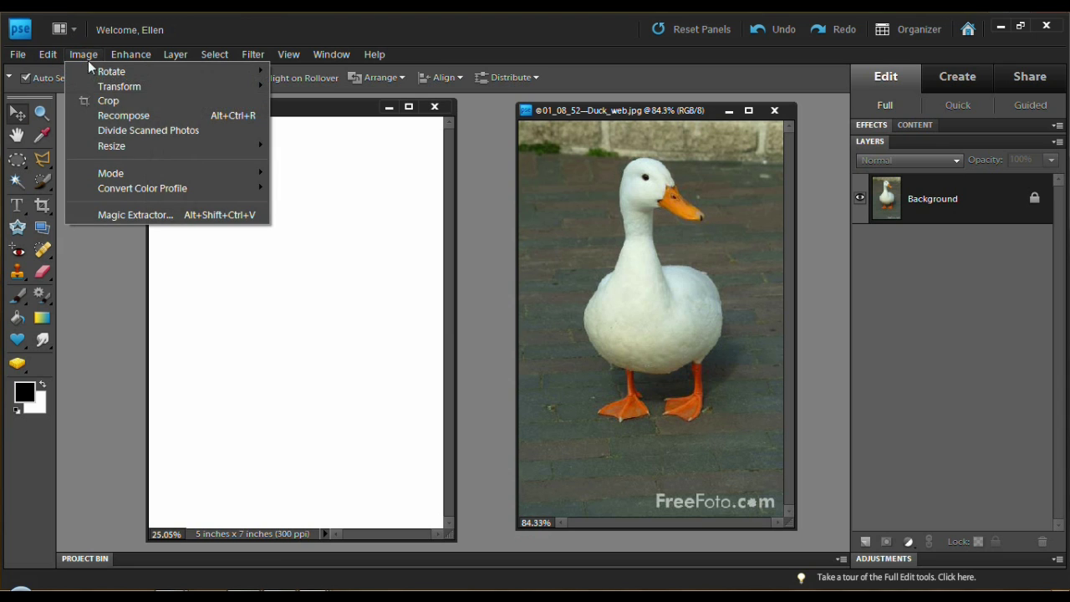
{"action": "mouse_move", "coordinate": [99, 143]}
{"action": "left_click", "coordinate": [284, 144]}
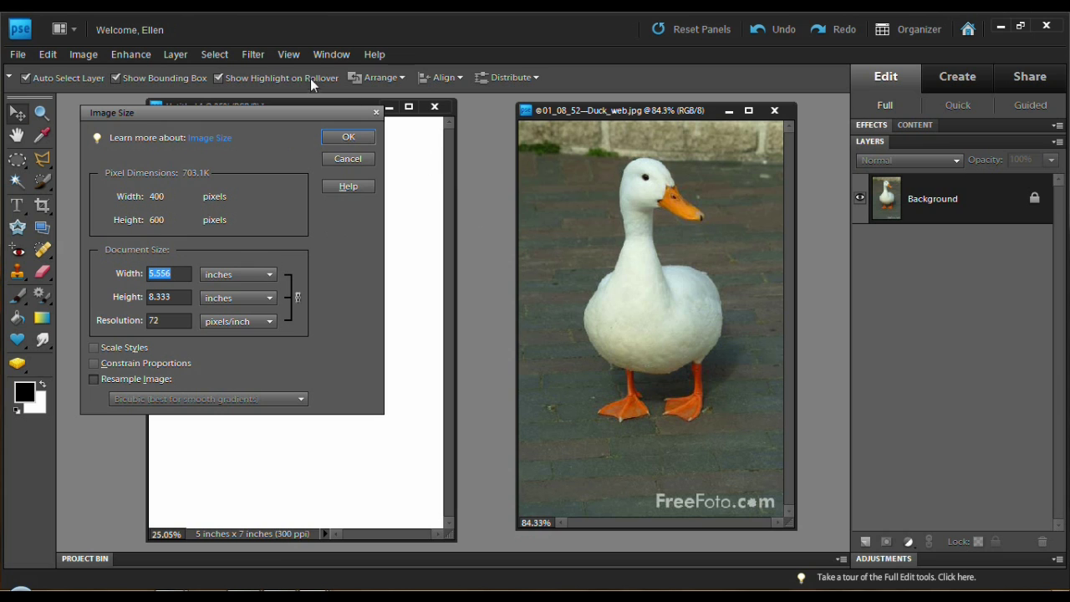
{"action": "left_click", "coordinate": [329, 55]}
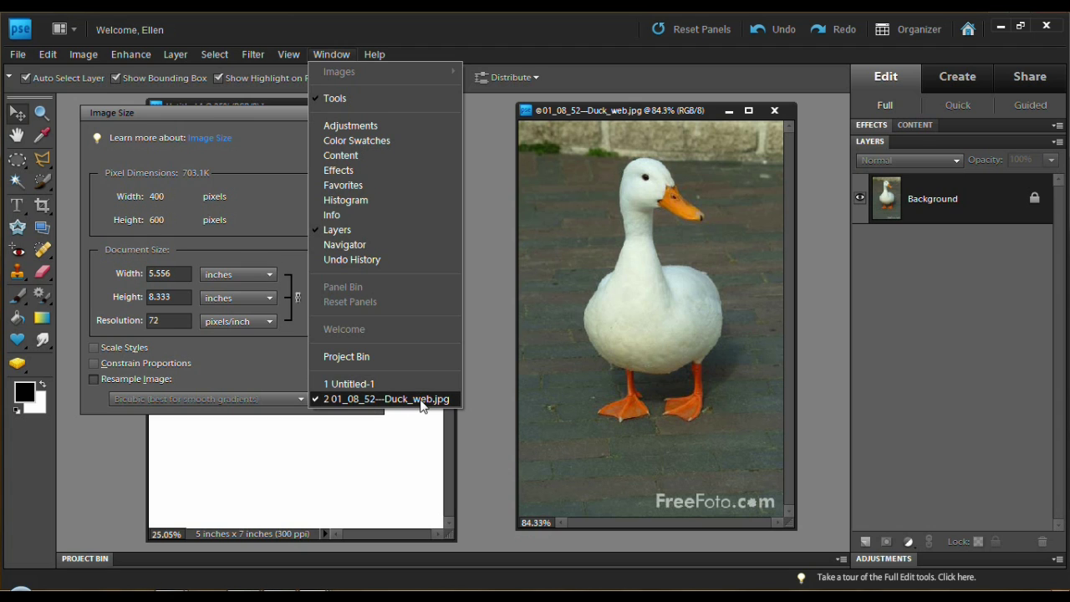
{"action": "left_click", "coordinate": [386, 382]}
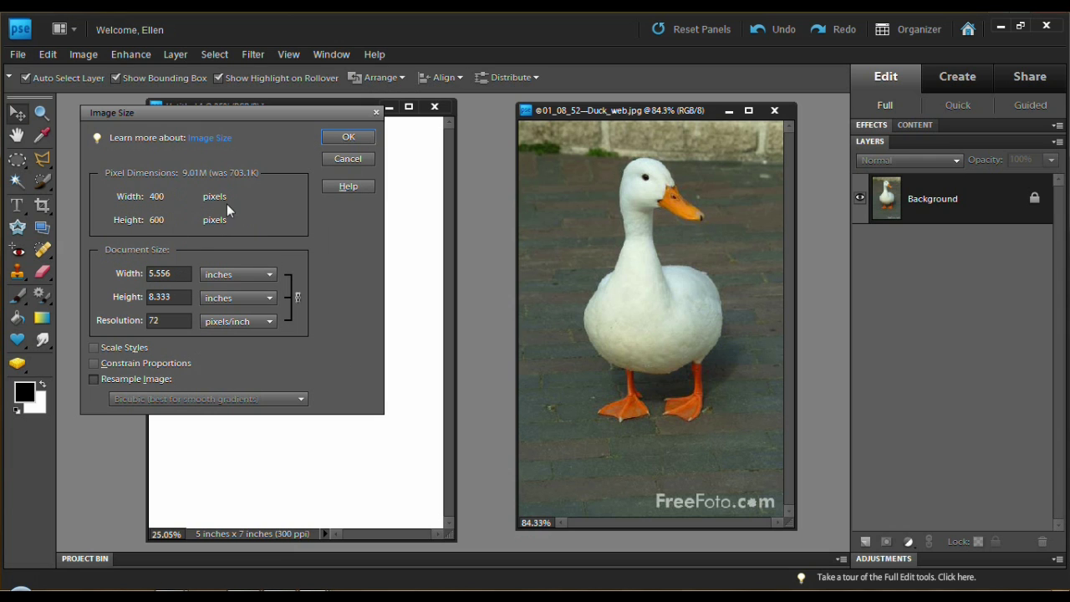
{"action": "left_click", "coordinate": [347, 138]}
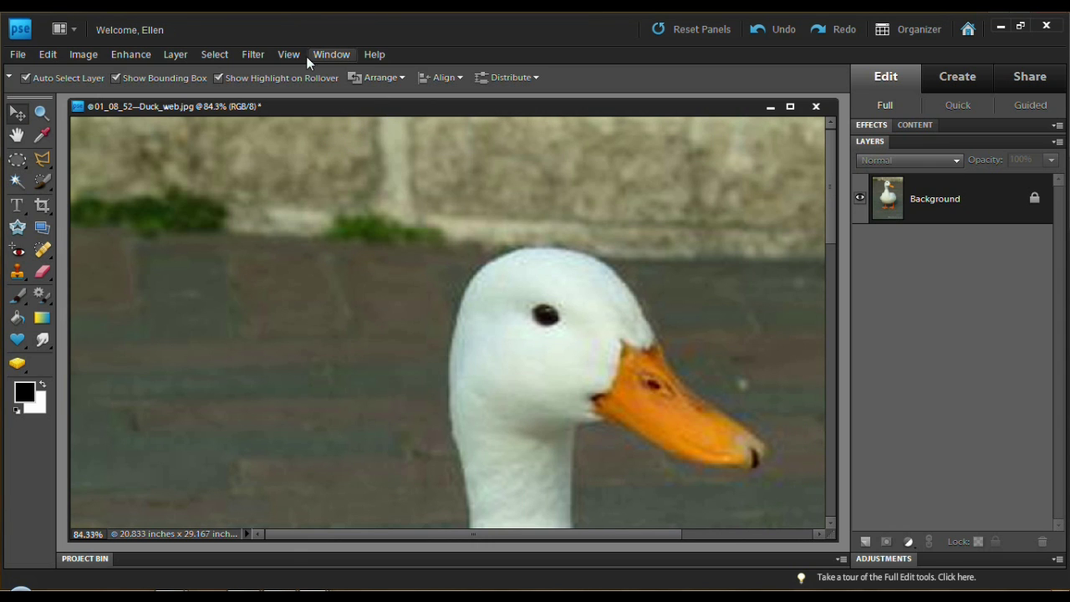
Fit the duck photo on screen and drag it onto the 5x7 canvas as Layer 1
{"action": "left_click", "coordinate": [290, 55]}
{"action": "left_click", "coordinate": [313, 127]}
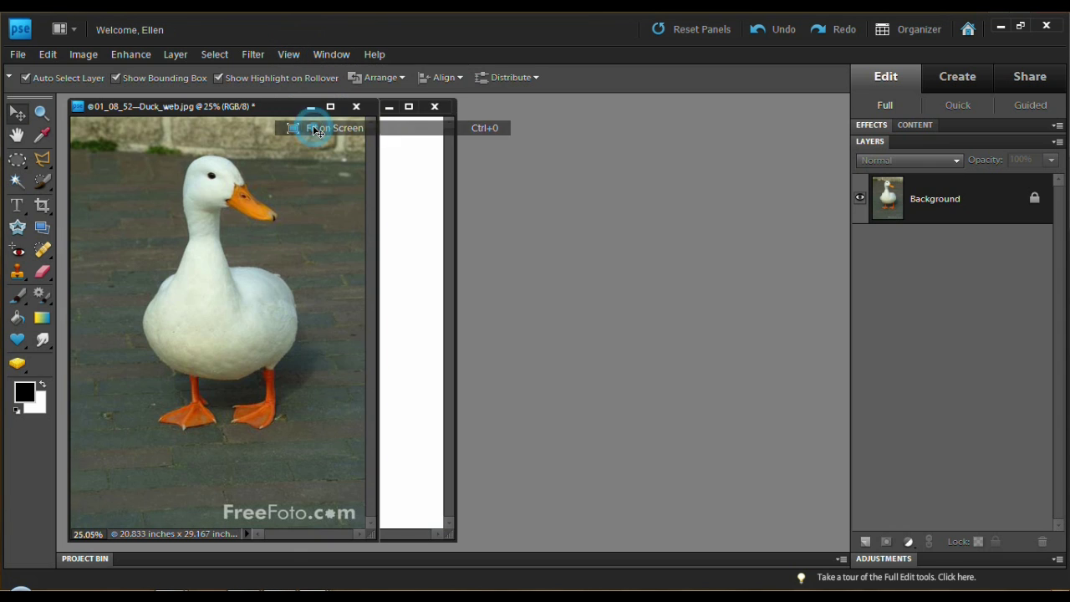
{"action": "left_click_drag", "start_coordinate": [275, 109], "coordinate": [705, 118]}
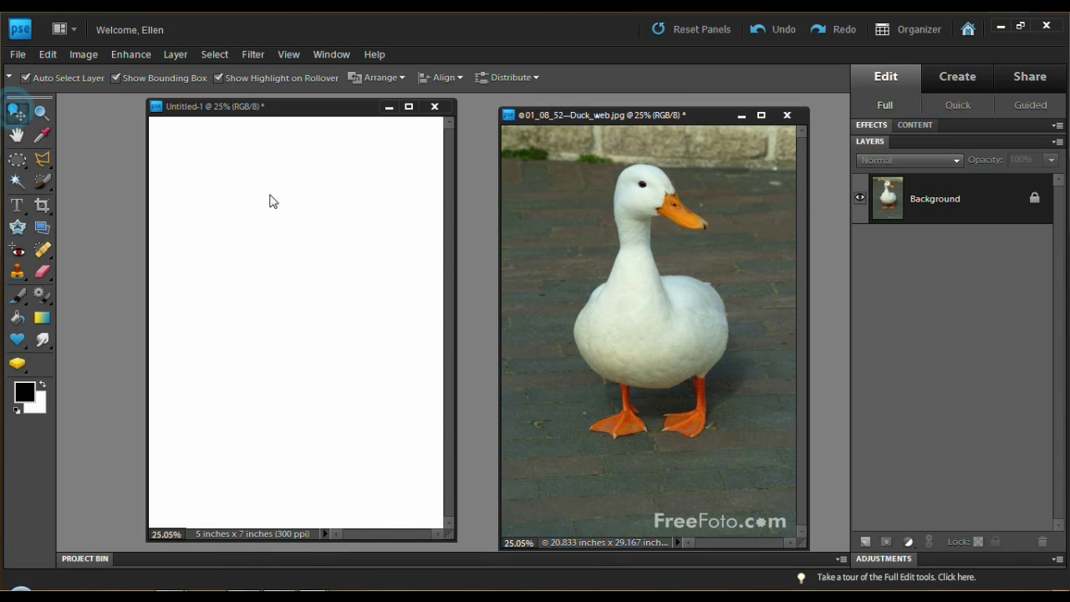
{"action": "left_click_drag", "start_coordinate": [652, 316], "coordinate": [307, 313]}
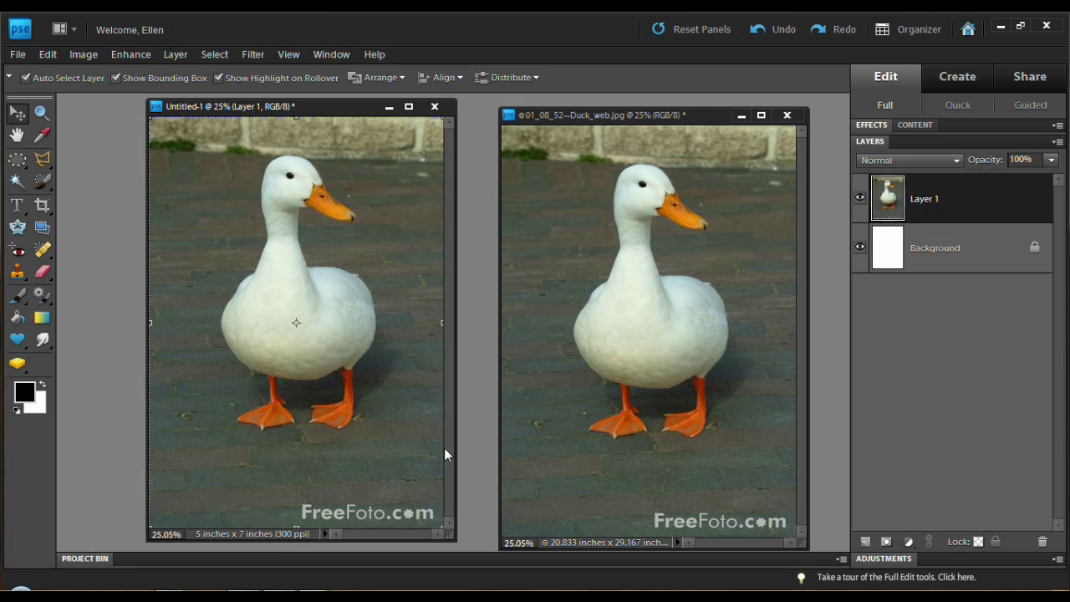
Close the original duck file without saving and centre the canvas window
{"action": "left_click", "coordinate": [787, 115]}
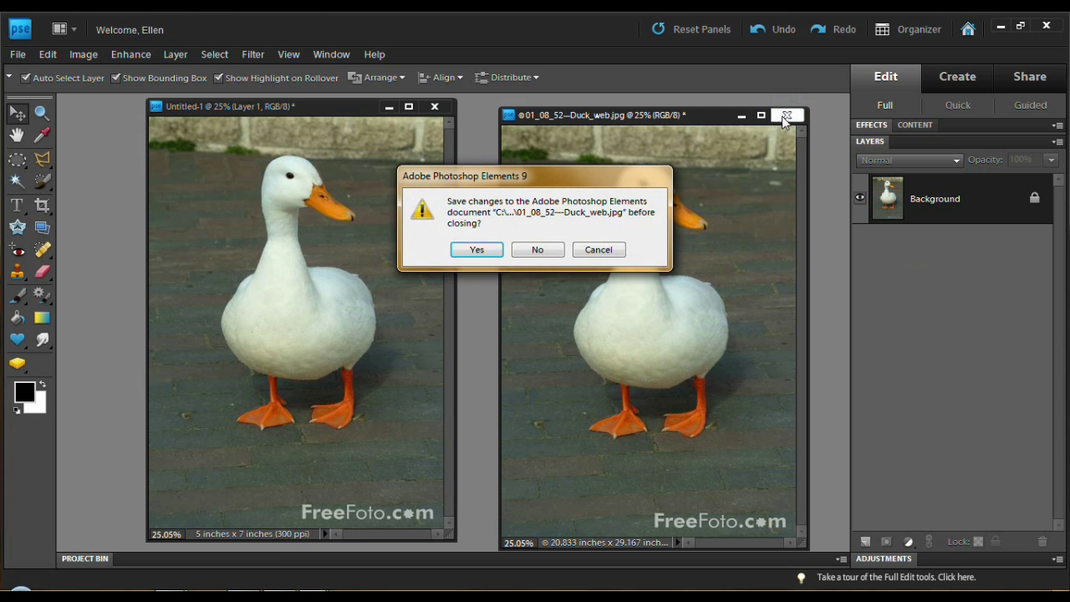
{"action": "left_click", "coordinate": [537, 251]}
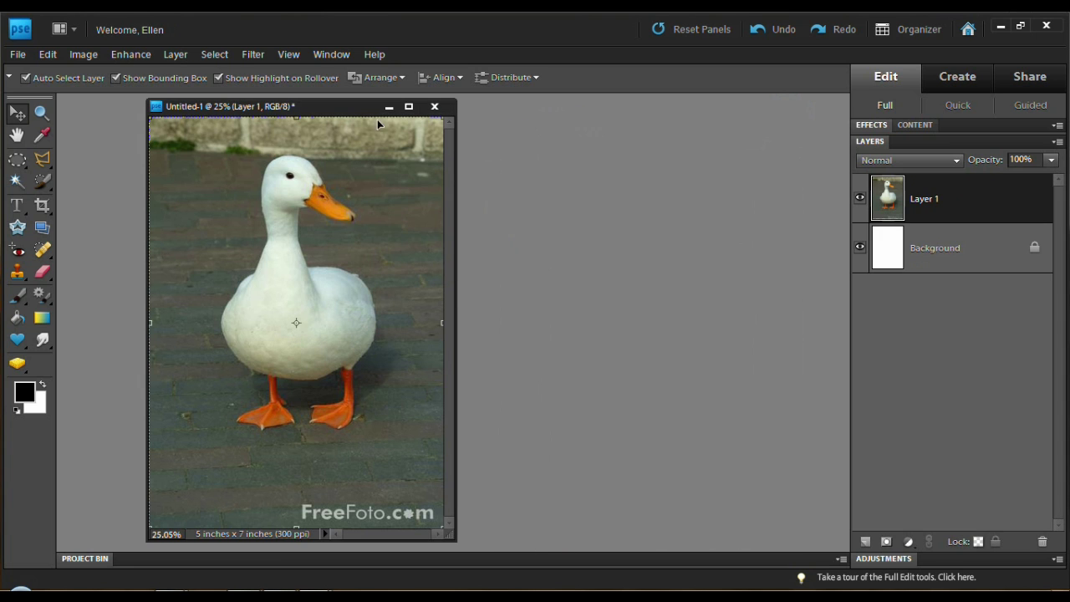
{"action": "left_click_drag", "start_coordinate": [343, 106], "coordinate": [607, 108]}
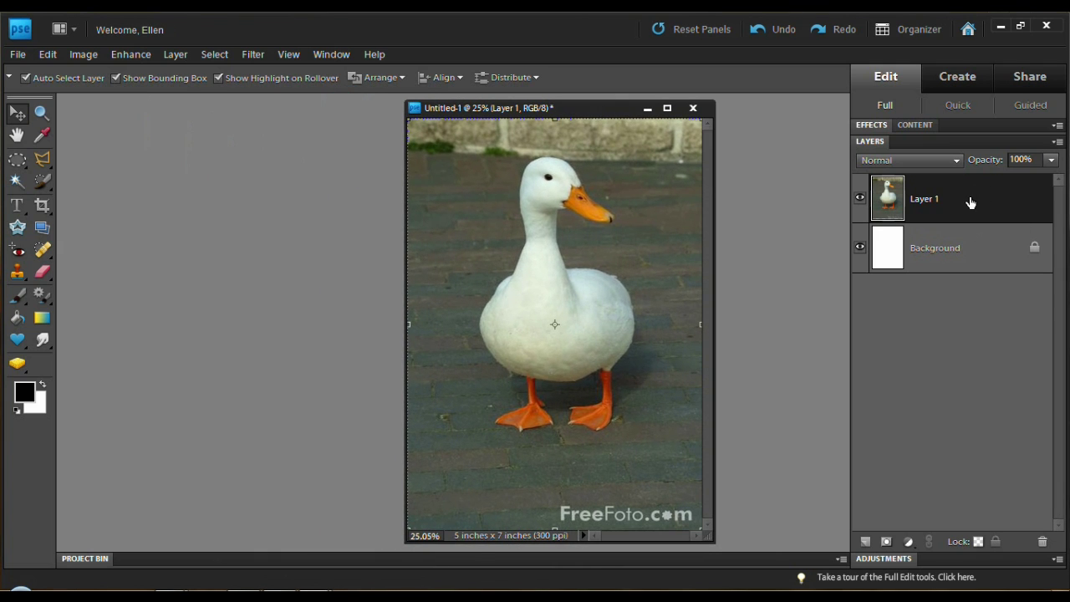
Add an empty Layer 2 and load the 8 px Pencil Brush on the Brush tool
{"action": "left_click", "coordinate": [866, 542]}
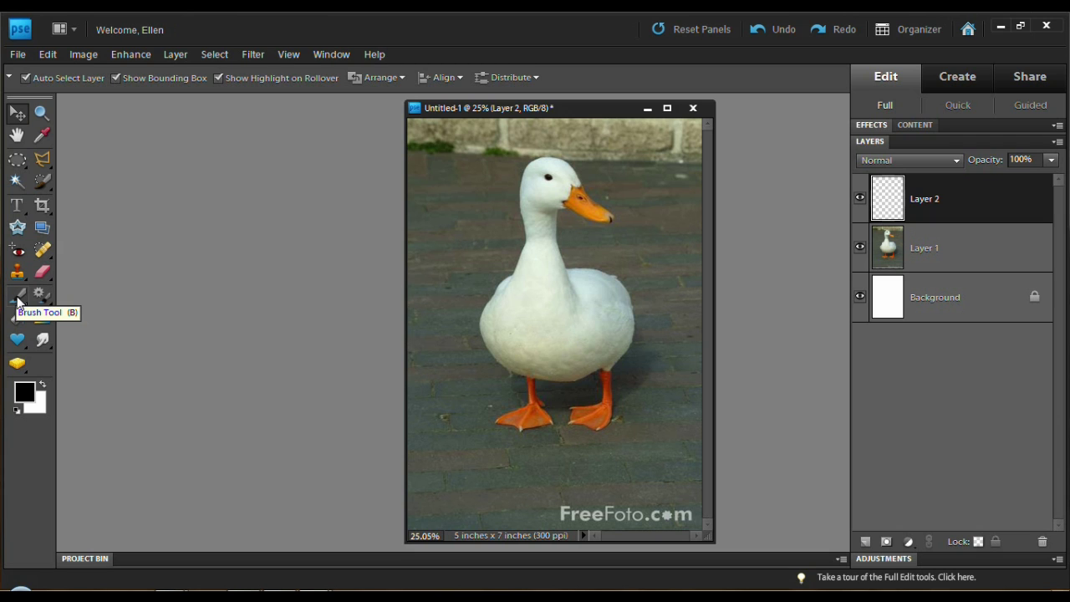
{"action": "left_click", "coordinate": [19, 297]}
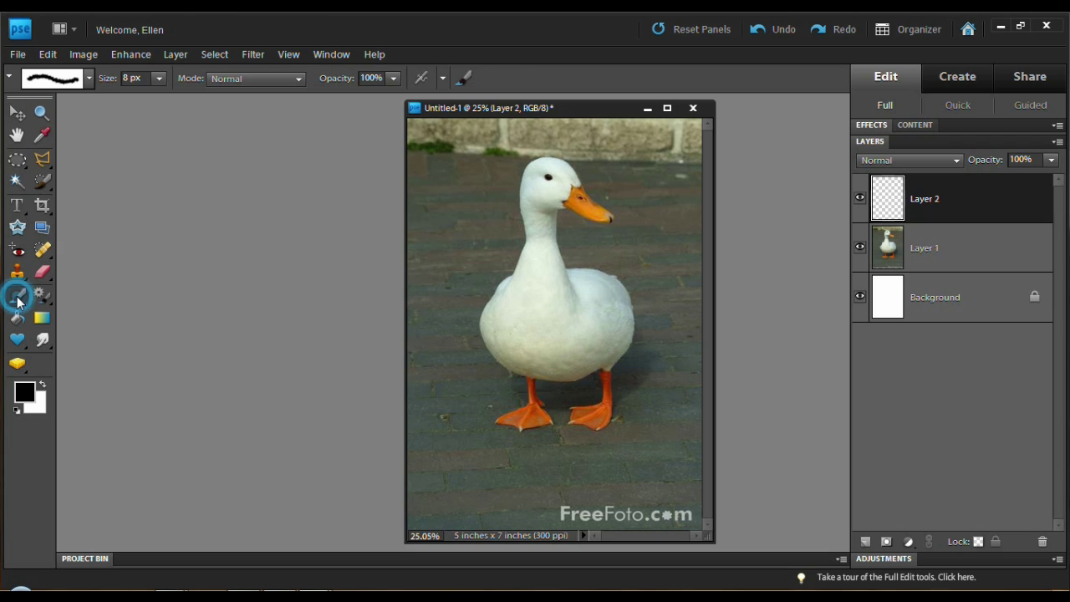
{"action": "left_click", "coordinate": [88, 79]}
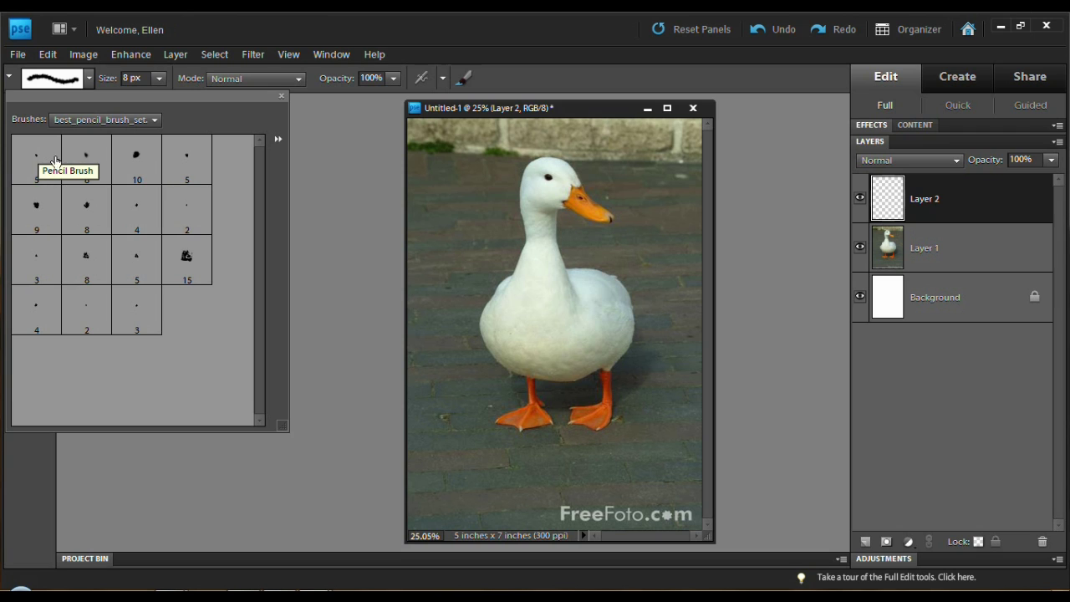
{"action": "left_click", "coordinate": [88, 159]}
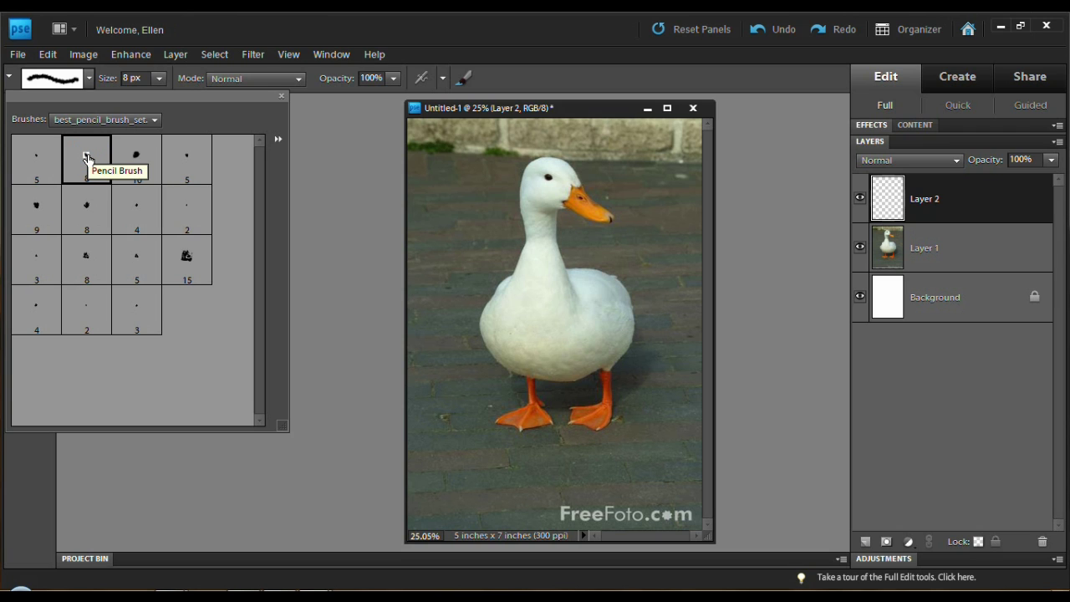
{"action": "left_click", "coordinate": [282, 96]}
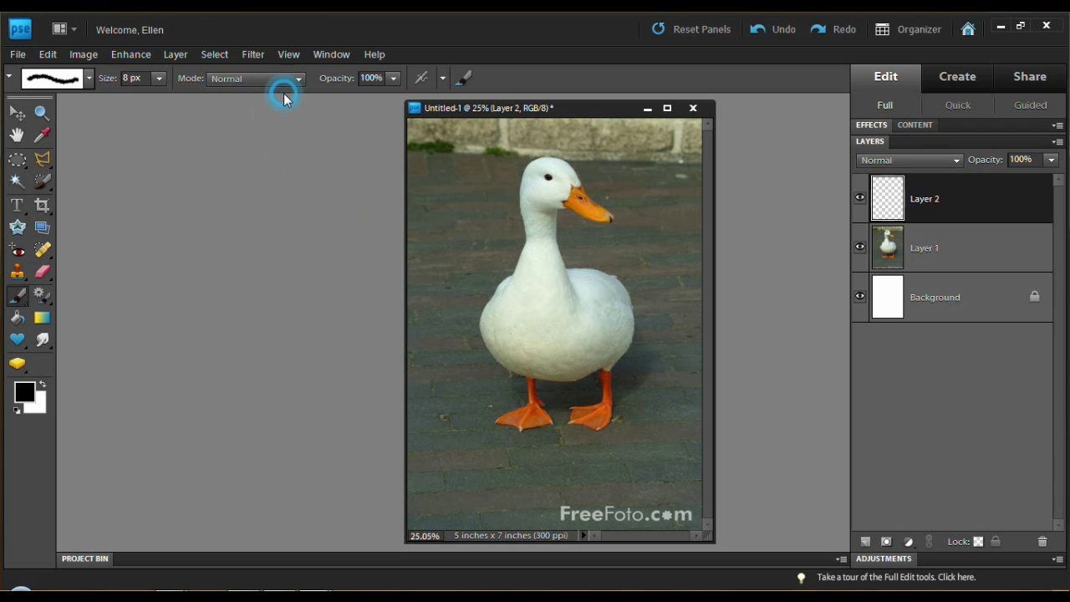
Zoom into the duck's head and trace the beak's upper edge and nostril
{"action": "left_click", "coordinate": [42, 111]}
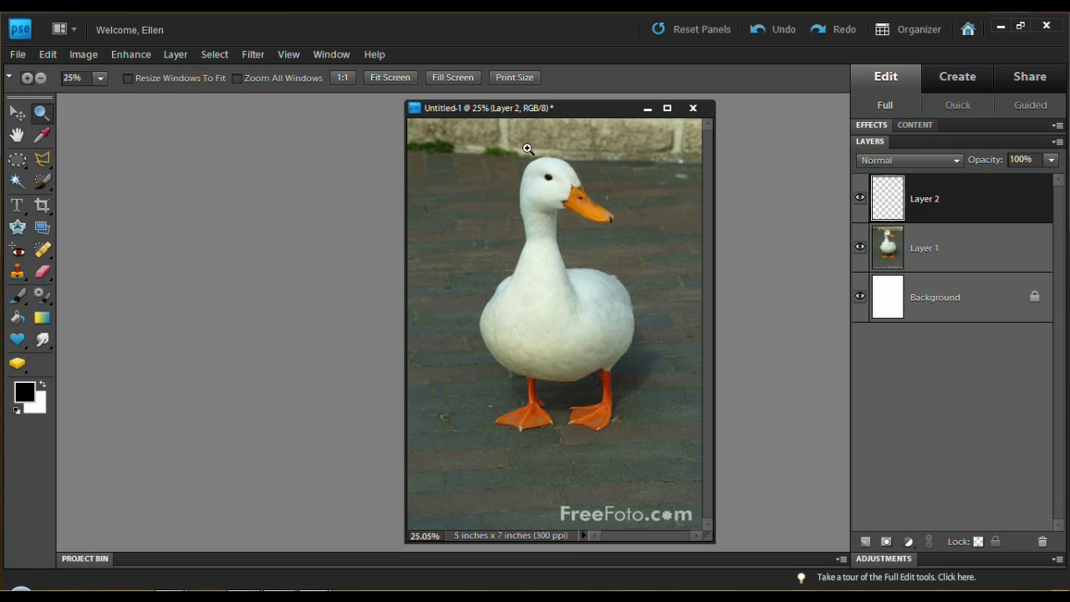
{"action": "left_click_drag", "start_coordinate": [489, 136], "coordinate": [627, 254]}
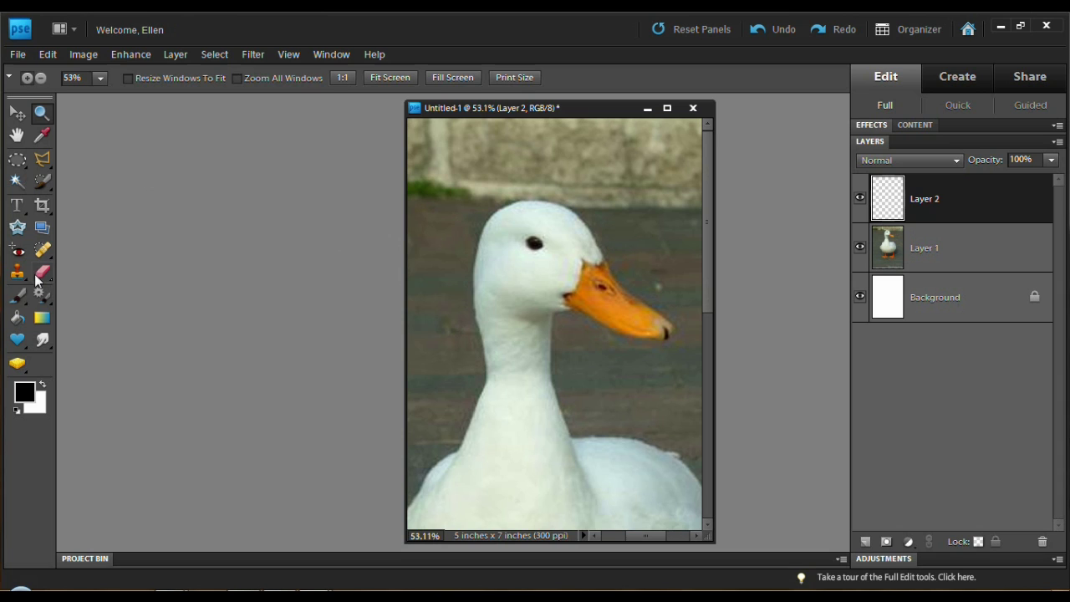
{"action": "left_click", "coordinate": [17, 297]}
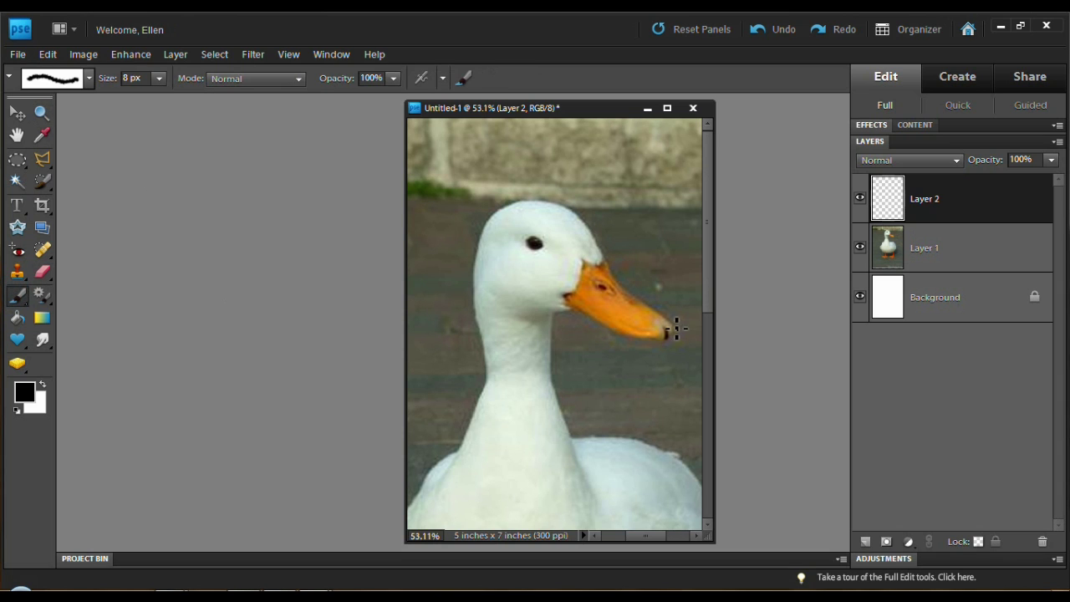
{"action": "mouse_move", "coordinate": [672, 324]}
{"action": "left_mouse_down"}
{"action": "mouse_move", "coordinate": [605, 263]}
{"action": "mouse_move", "coordinate": [602, 272]}
{"action": "mouse_move", "coordinate": [590, 264]}
{"action": "mouse_move", "coordinate": [569, 301]}
{"action": "mouse_move", "coordinate": [611, 336]}
{"action": "mouse_move", "coordinate": [662, 347]}
{"action": "mouse_move", "coordinate": [676, 323]}
{"action": "left_mouse_up"}
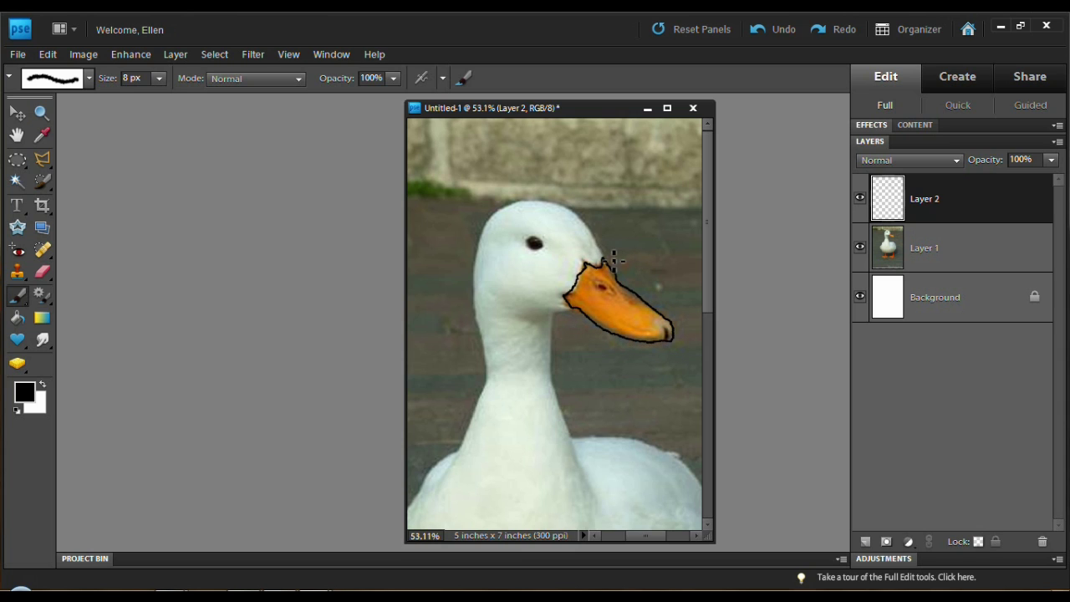
{"action": "left_click", "coordinate": [606, 289]}
{"action": "left_click", "coordinate": [597, 281]}
{"action": "left_click_drag", "start_coordinate": [601, 283], "coordinate": [615, 299]}
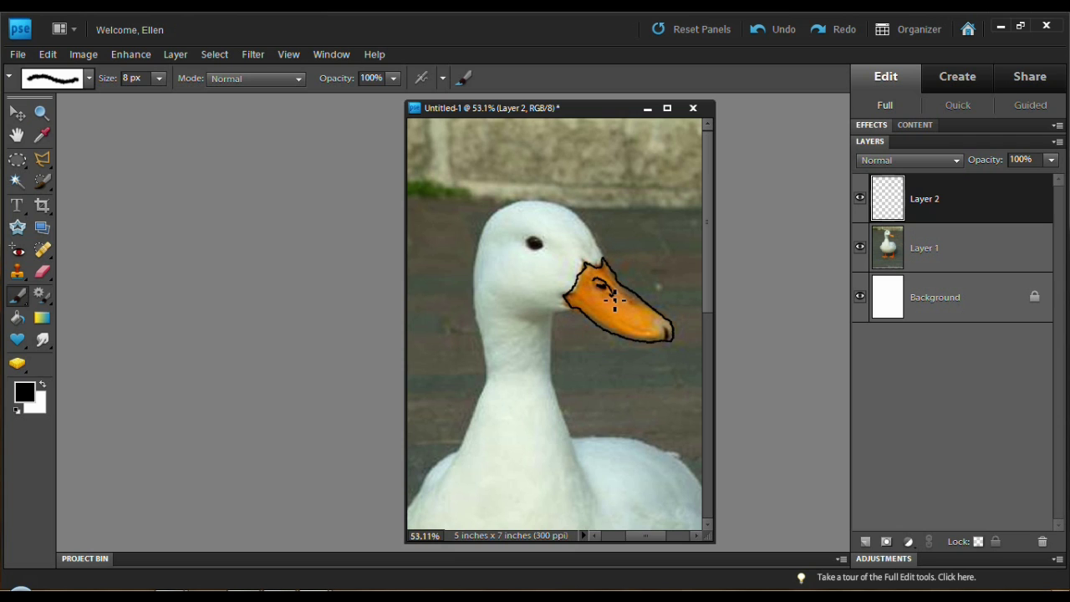
Trace the back of the head and neck, the eye, and the beak's lower edge
{"action": "left_click", "coordinate": [600, 250]}
{"action": "mouse_move", "coordinate": [602, 249]}
{"action": "left_mouse_down"}
{"action": "mouse_move", "coordinate": [564, 211]}
{"action": "mouse_move", "coordinate": [528, 208]}
{"action": "mouse_move", "coordinate": [490, 224]}
{"action": "mouse_move", "coordinate": [471, 267]}
{"action": "mouse_move", "coordinate": [488, 351]}
{"action": "mouse_move", "coordinate": [478, 422]}
{"action": "left_mouse_up"}
{"action": "mouse_move", "coordinate": [544, 246]}
{"action": "left_mouse_down"}
{"action": "mouse_move", "coordinate": [529, 241]}
{"action": "mouse_move", "coordinate": [550, 245]}
{"action": "left_mouse_up"}
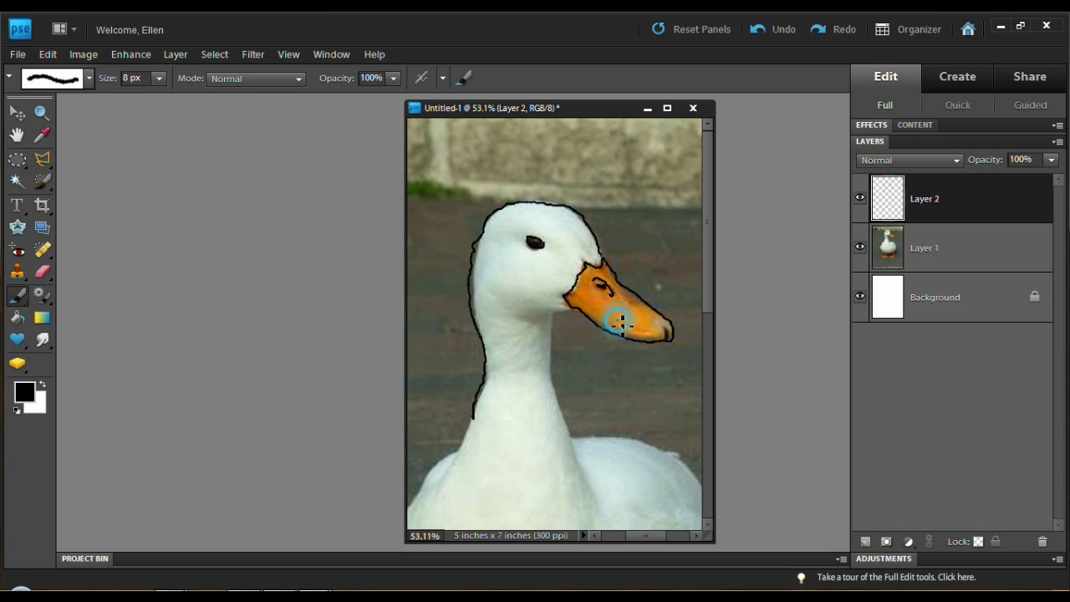
{"action": "left_click_drag", "start_coordinate": [617, 320], "coordinate": [670, 334]}
{"action": "left_click", "coordinate": [41, 114]}
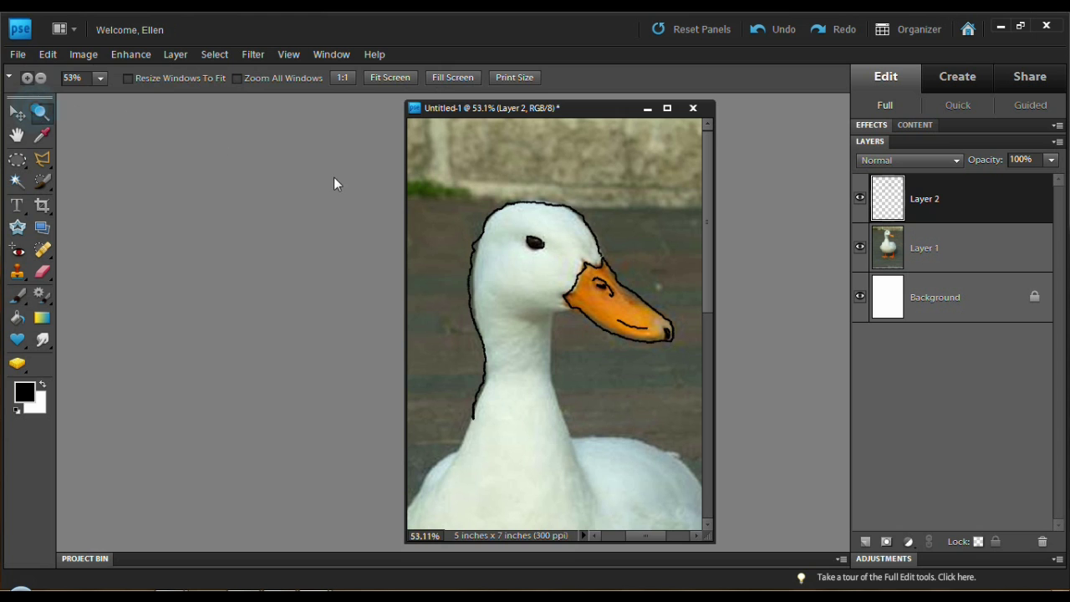
Zoom out to the full body and trace the right leg and the front of the neck and chest
{"action": "left_click", "coordinate": [520, 337], "text": "alt"}
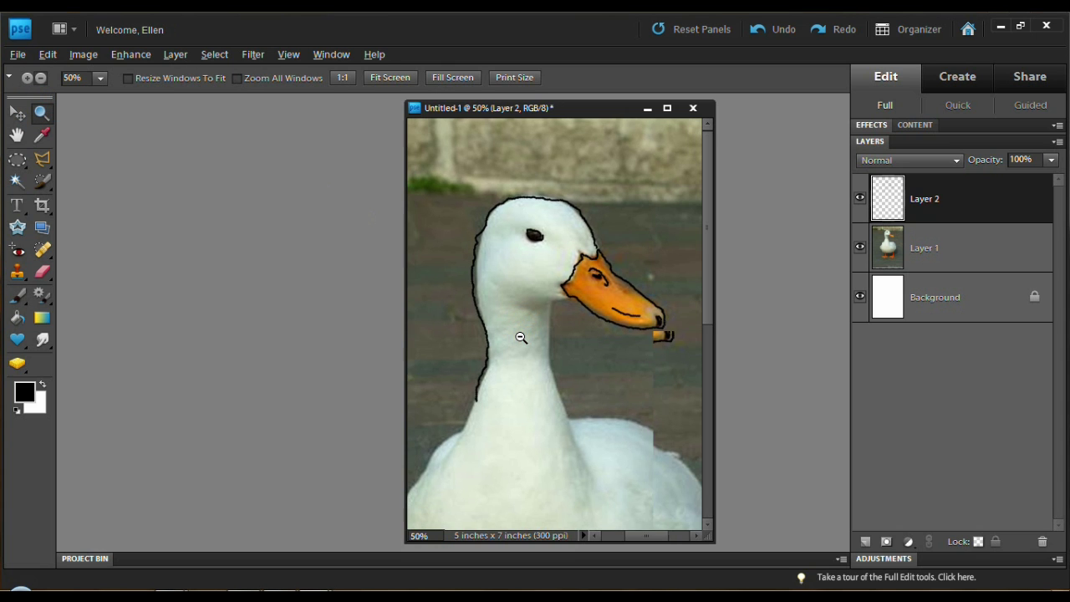
{"action": "left_click", "coordinate": [522, 335], "text": "alt"}
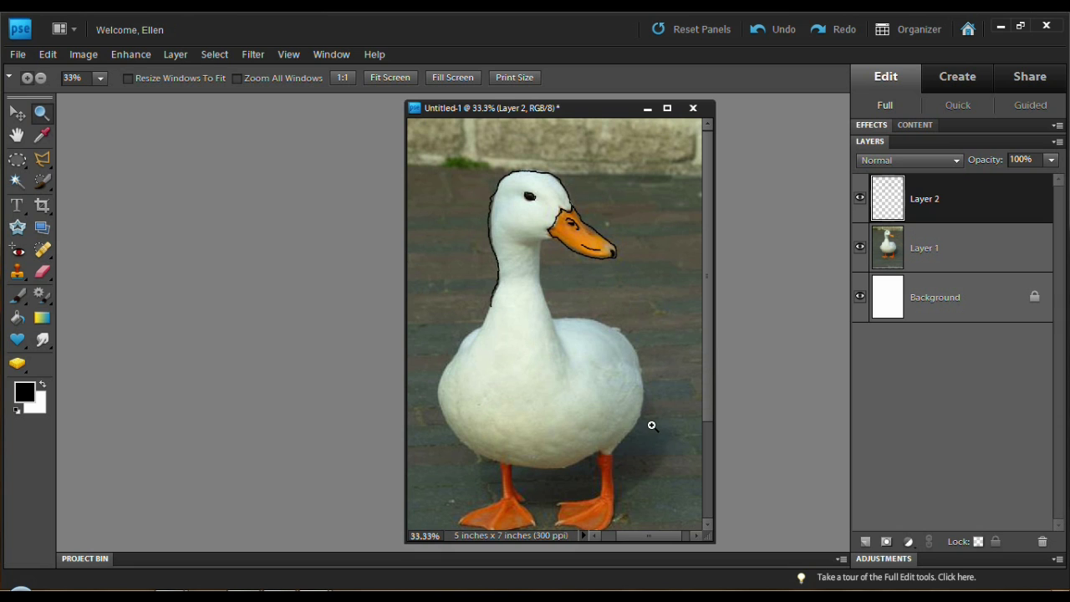
{"action": "left_click", "coordinate": [707, 406]}
{"action": "scroll", "coordinate": [703, 425], "scroll_direction": "down", "scroll_amount": 2}
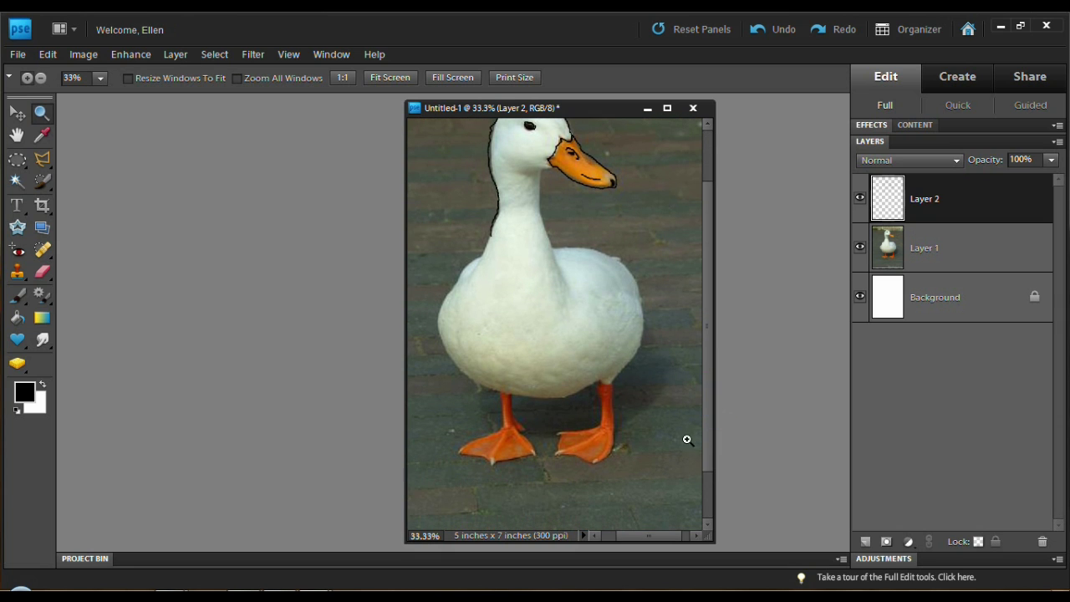
{"action": "left_click", "coordinate": [17, 298]}
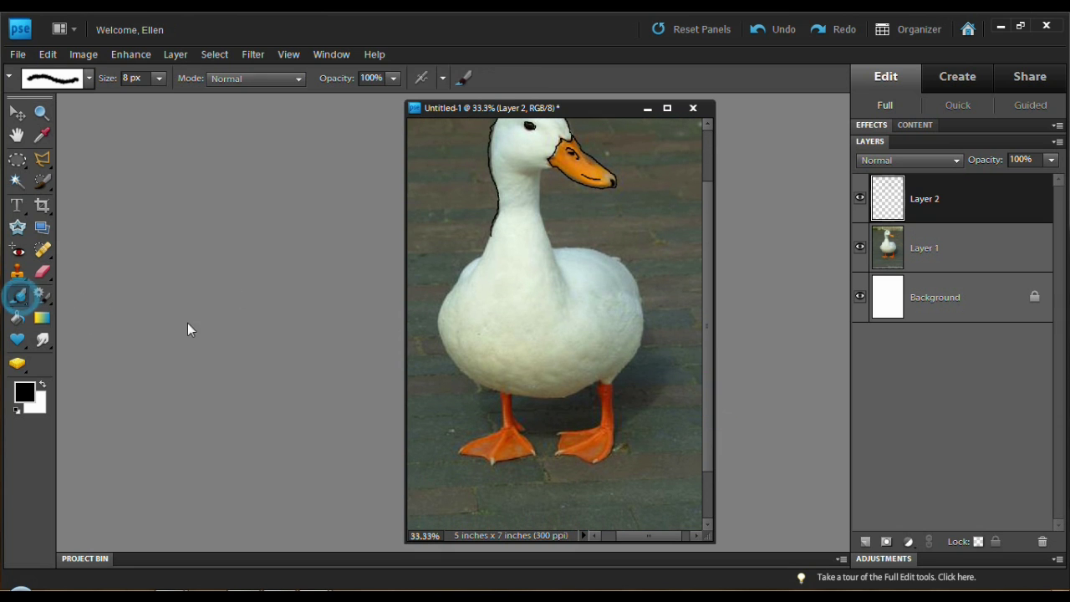
{"action": "left_click", "coordinate": [601, 380]}
{"action": "mouse_move", "coordinate": [605, 389]}
{"action": "left_mouse_down"}
{"action": "mouse_move", "coordinate": [597, 433]}
{"action": "mouse_move", "coordinate": [562, 436]}
{"action": "mouse_move", "coordinate": [567, 449]}
{"action": "mouse_move", "coordinate": [552, 463]}
{"action": "mouse_move", "coordinate": [583, 458]}
{"action": "mouse_move", "coordinate": [607, 470]}
{"action": "mouse_move", "coordinate": [620, 446]}
{"action": "mouse_move", "coordinate": [606, 387]}
{"action": "left_mouse_up"}
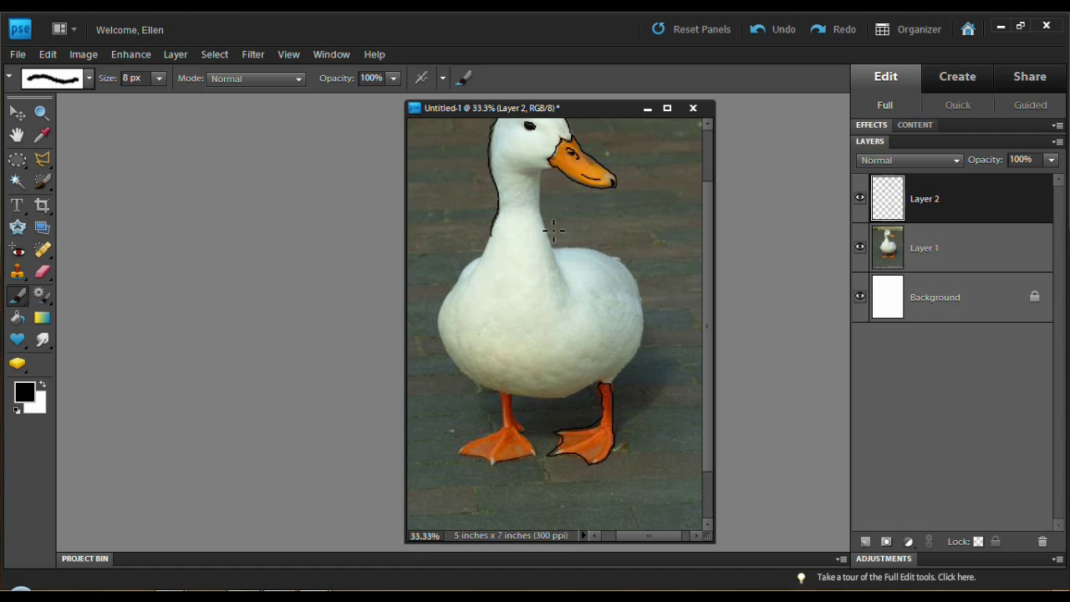
{"action": "mouse_move", "coordinate": [547, 208]}
{"action": "left_mouse_down"}
{"action": "mouse_move", "coordinate": [560, 253]}
{"action": "mouse_move", "coordinate": [599, 254]}
{"action": "mouse_move", "coordinate": [633, 274]}
{"action": "mouse_move", "coordinate": [569, 284]}
{"action": "mouse_move", "coordinate": [546, 219]}
{"action": "mouse_move", "coordinate": [567, 207]}
{"action": "mouse_move", "coordinate": [544, 242]}
{"action": "mouse_move", "coordinate": [554, 222]}
{"action": "mouse_move", "coordinate": [554, 173]}
{"action": "left_mouse_up"}
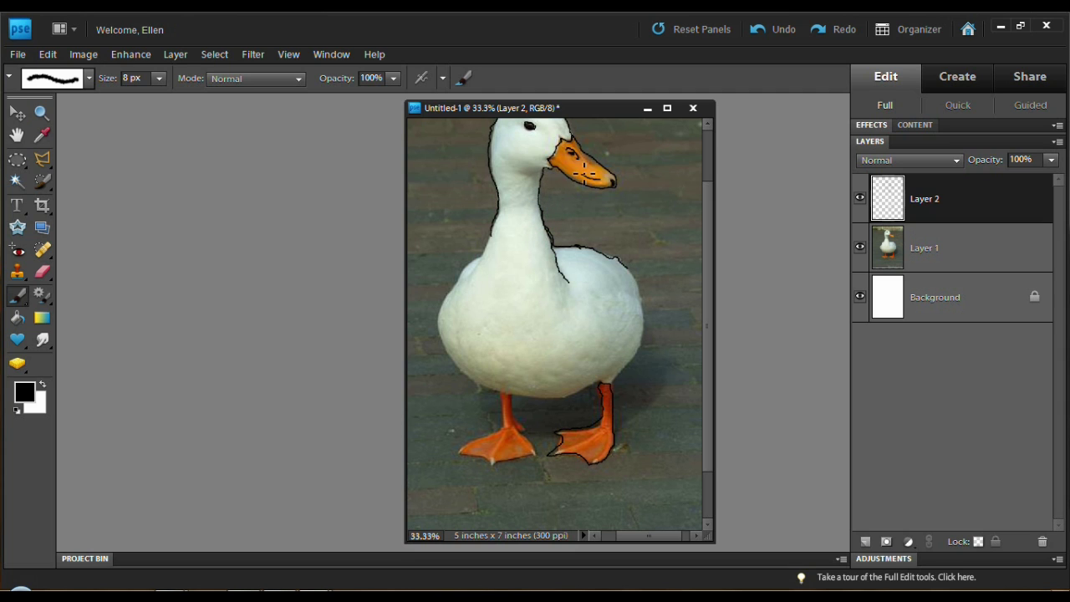
Fit the canvas on screen and delete Layer 1, the duck photo layer
{"action": "left_click", "coordinate": [289, 54]}
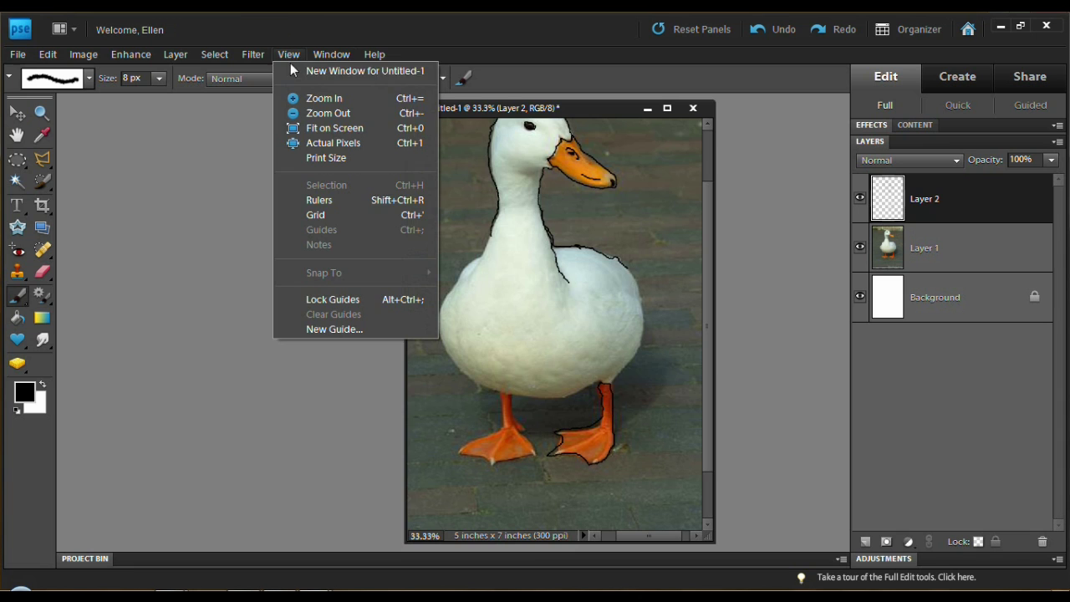
{"action": "left_click", "coordinate": [315, 131]}
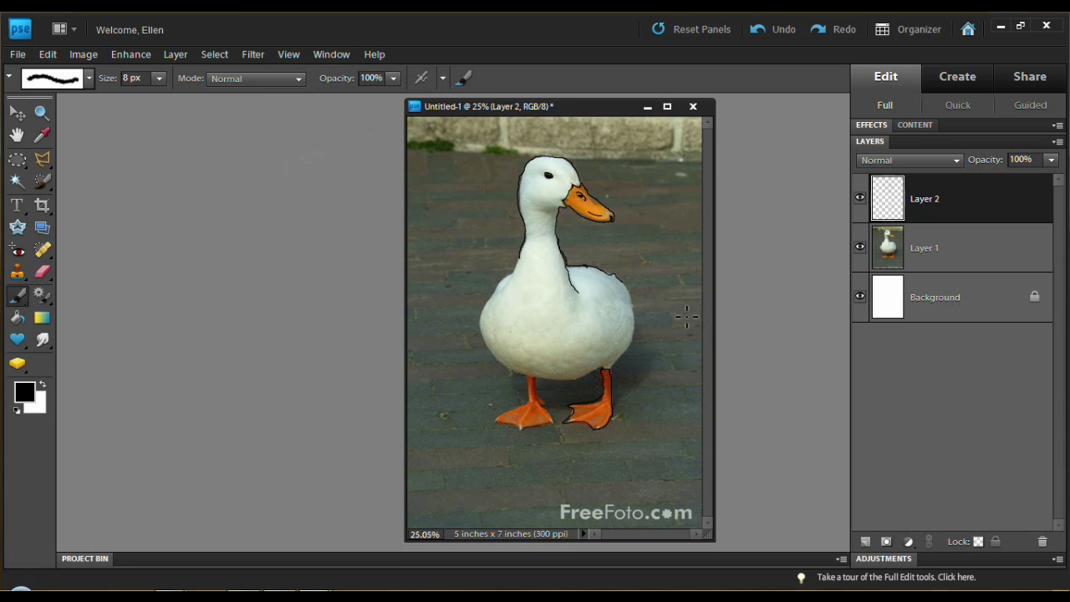
{"action": "left_click", "coordinate": [946, 249]}
{"action": "right_click", "coordinate": [945, 249]}
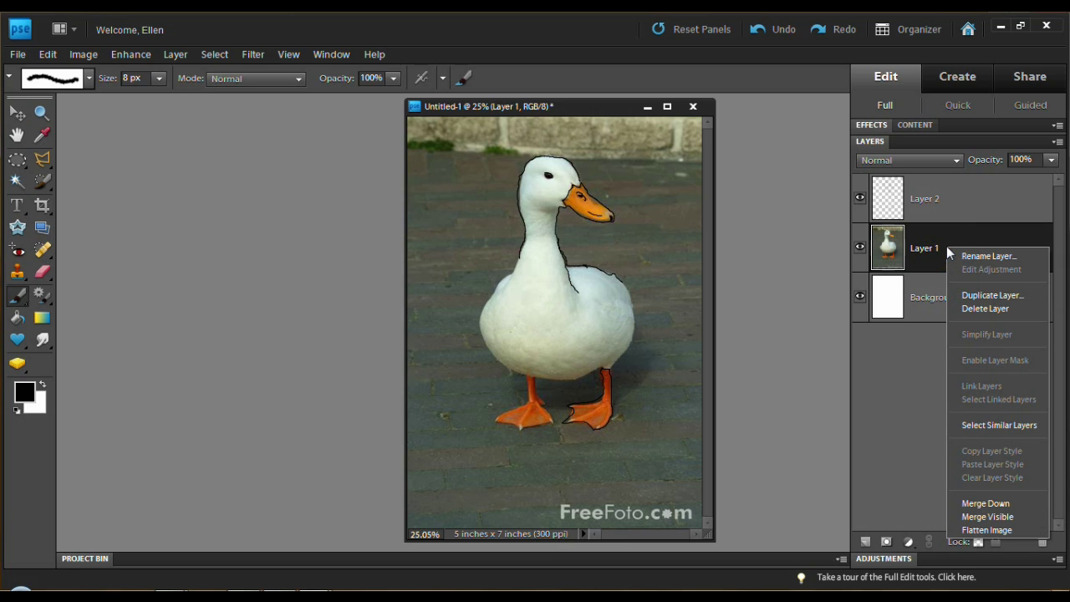
{"action": "left_click", "coordinate": [966, 309]}
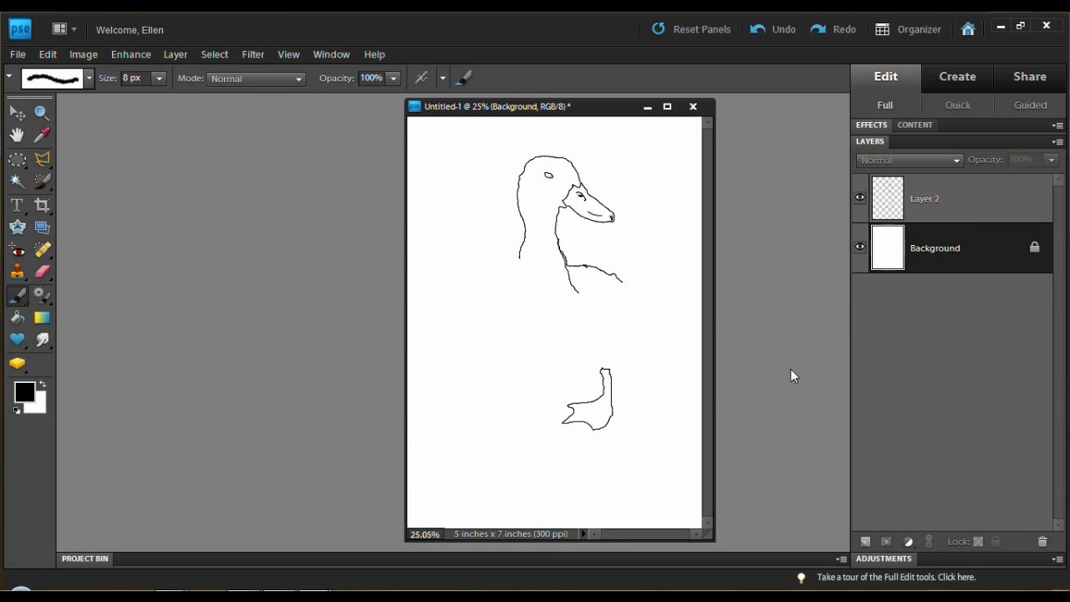